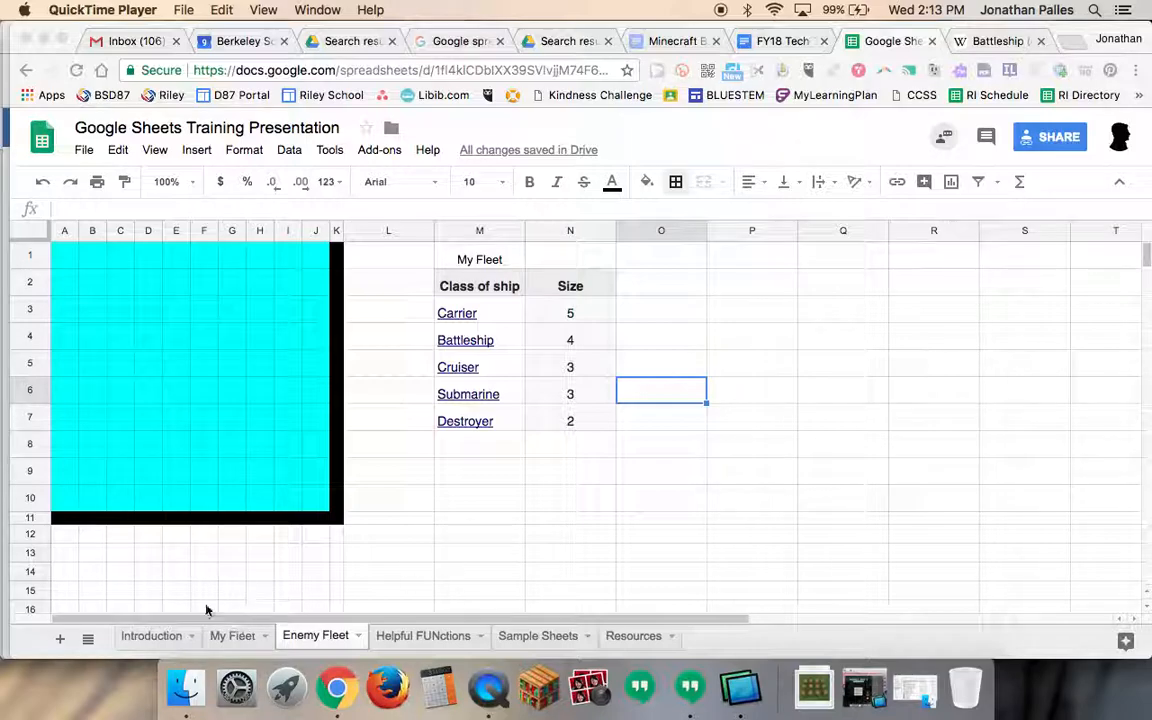
- Switch between the My Fleet and Enemy Fleet sheets to compare their title layouts
{"action": "left_click", "coordinate": [227, 637]}
{"action": "left_click", "coordinate": [227, 637]}
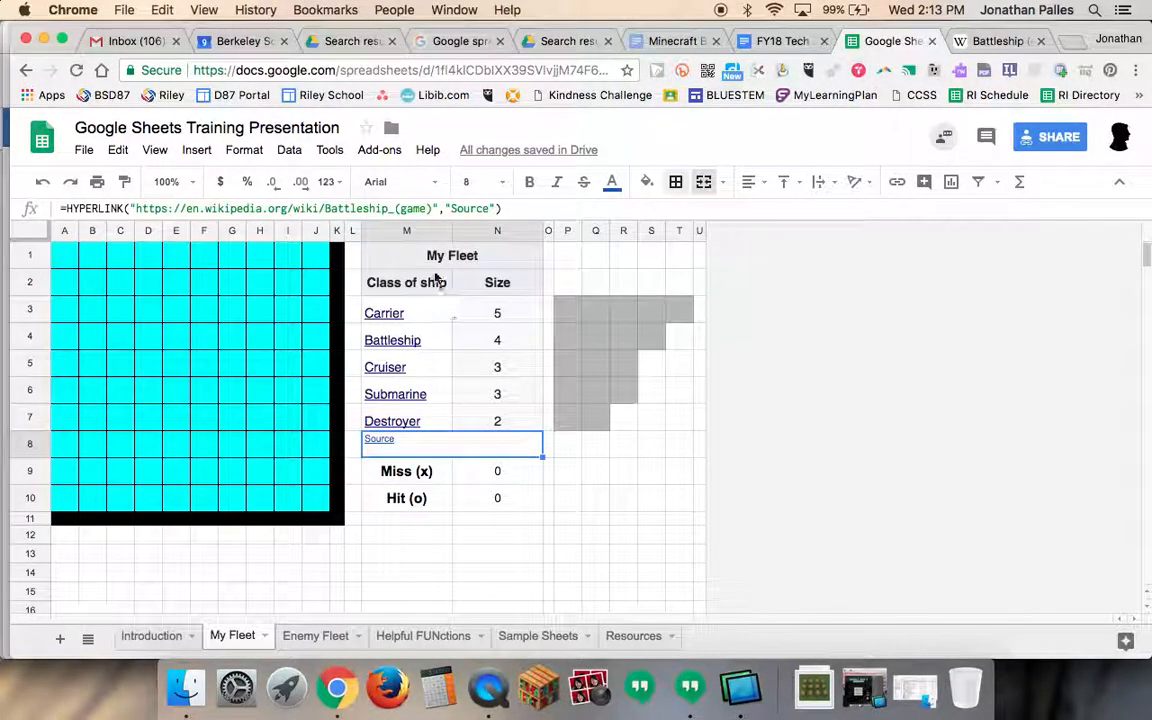
{"action": "left_click", "coordinate": [406, 258]}
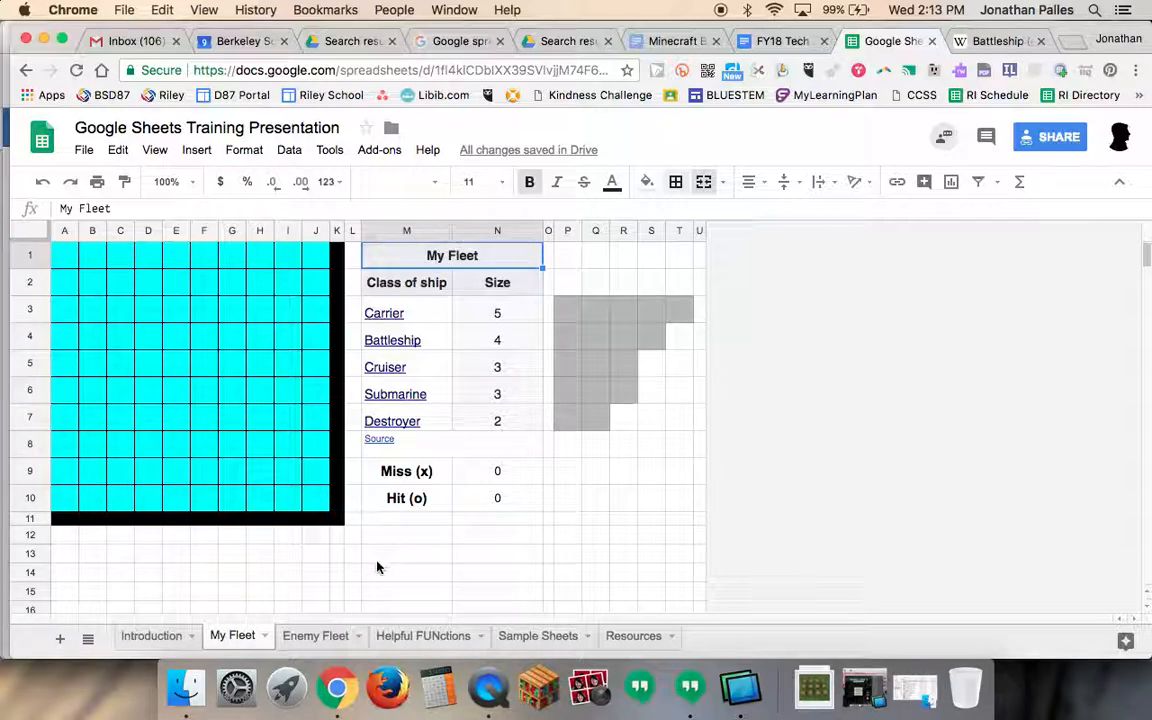
{"action": "left_click", "coordinate": [316, 637]}
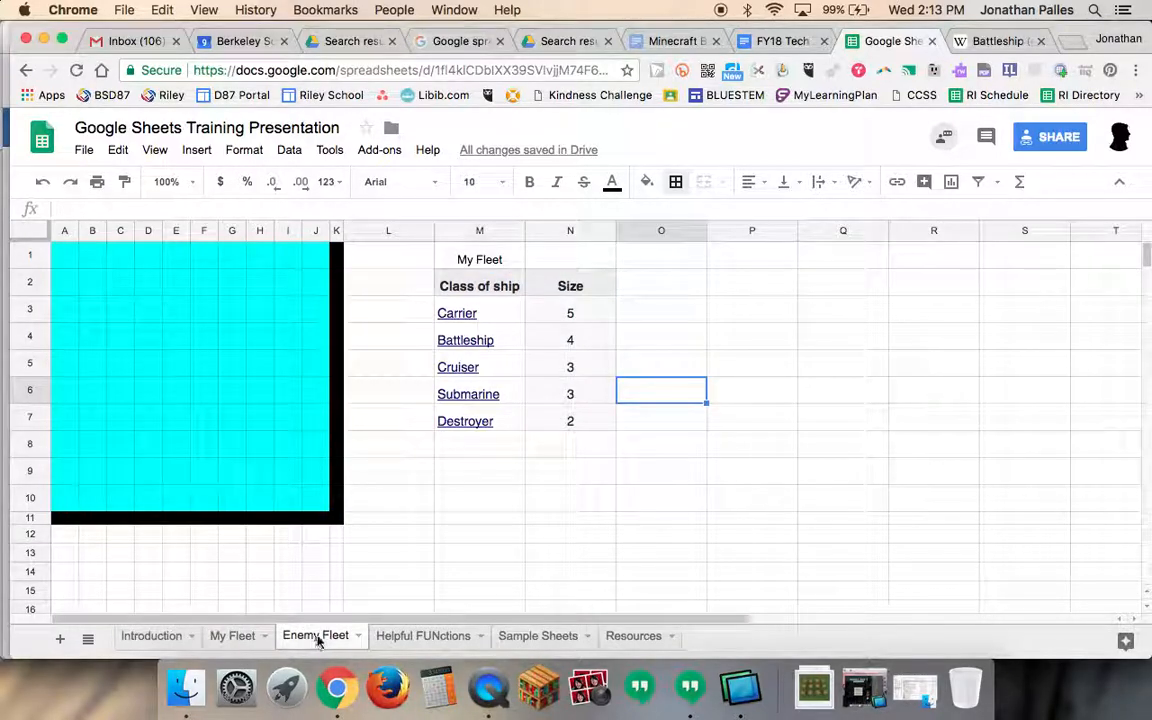
- Merge the My Fleet title cells M1:N1 and then unmerge them again
{"action": "left_click", "coordinate": [479, 260]}
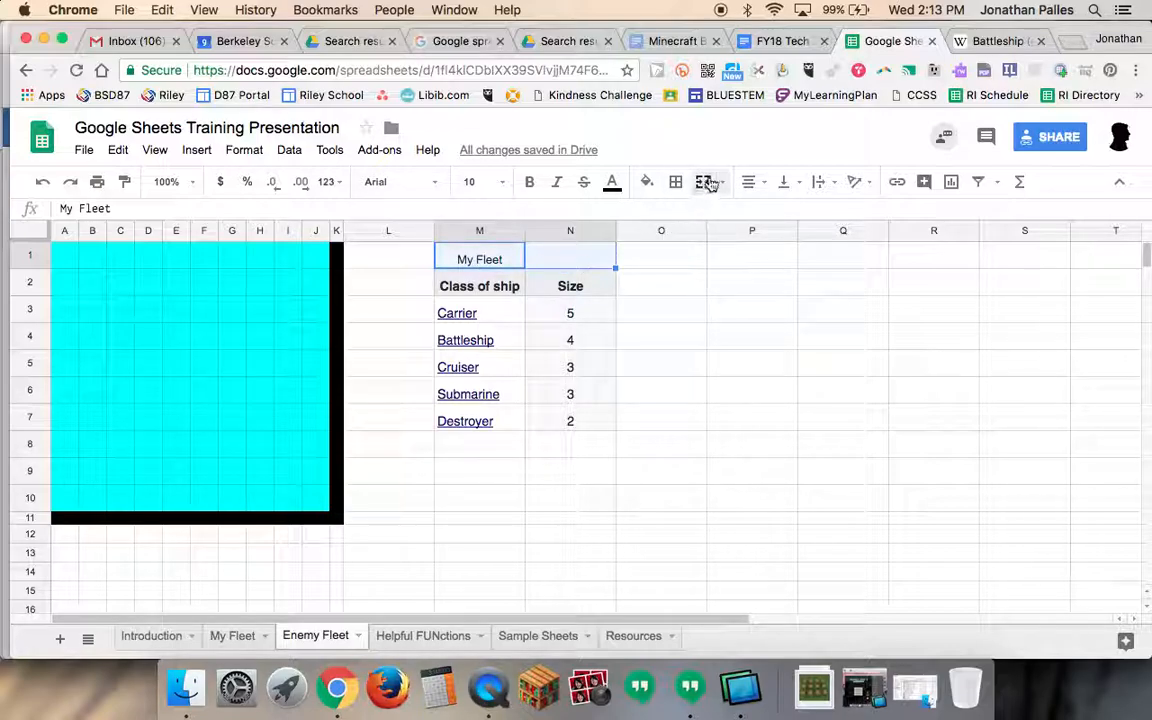
{"action": "left_click", "coordinate": [555, 258]}
{"action": "left_click_drag", "start_coordinate": [463, 260], "coordinate": [552, 262]}
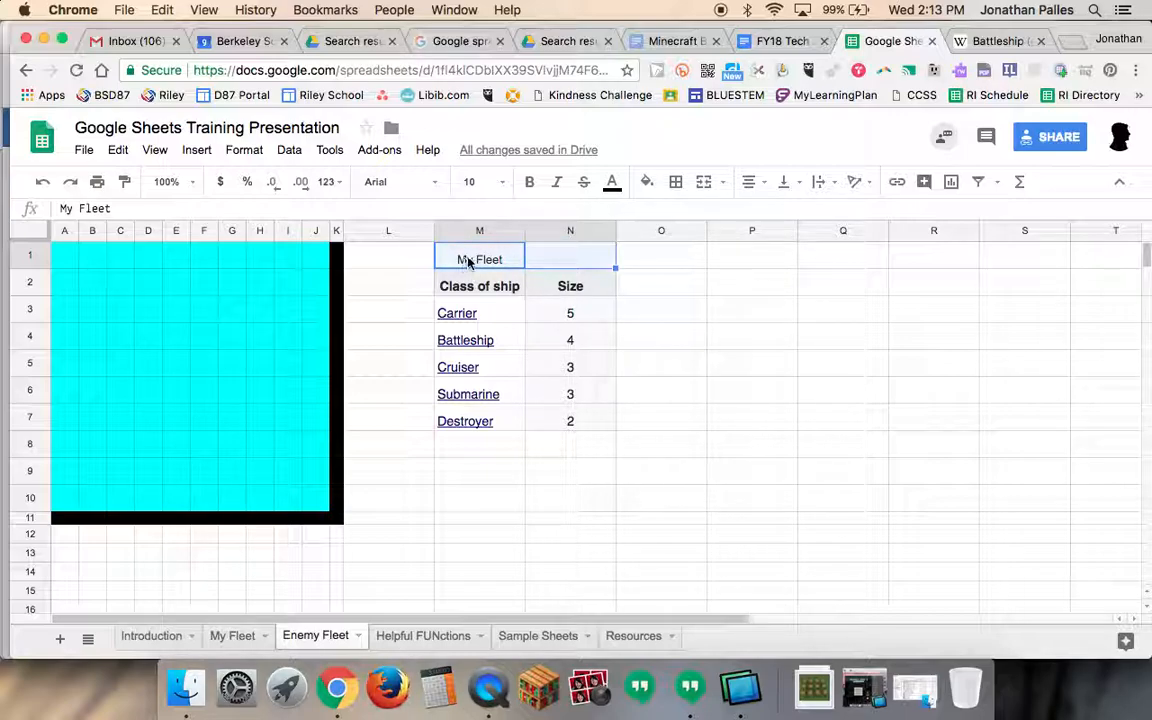
{"action": "left_click", "coordinate": [705, 184]}
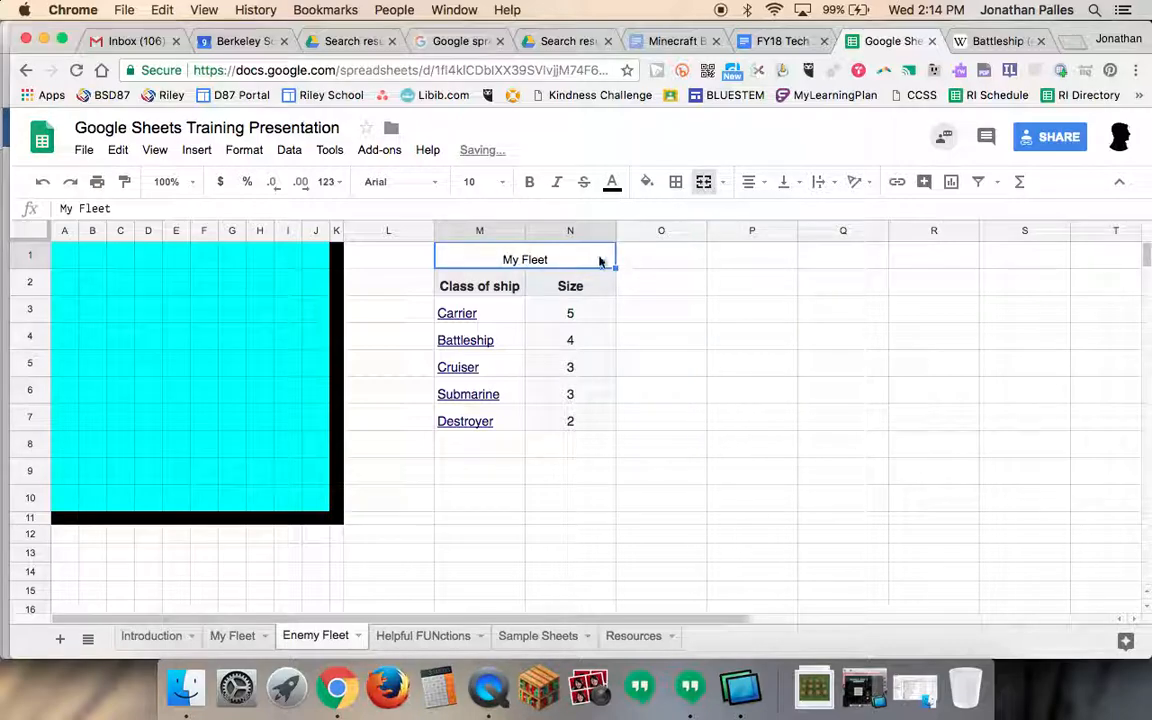
{"action": "left_click", "coordinate": [705, 186]}
- Enter hello in cell N1 beside the My Fleet title
{"action": "left_click", "coordinate": [568, 263]}
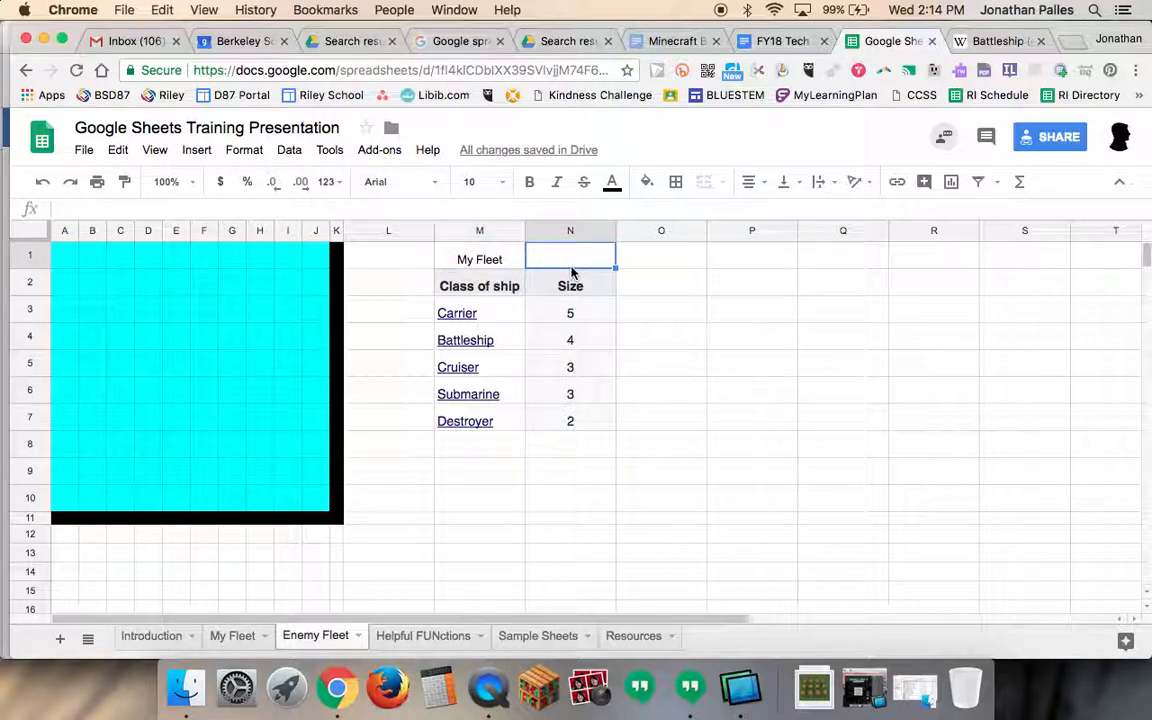
{"action": "type", "text": "hello"}
{"action": "key", "text": "Return"}
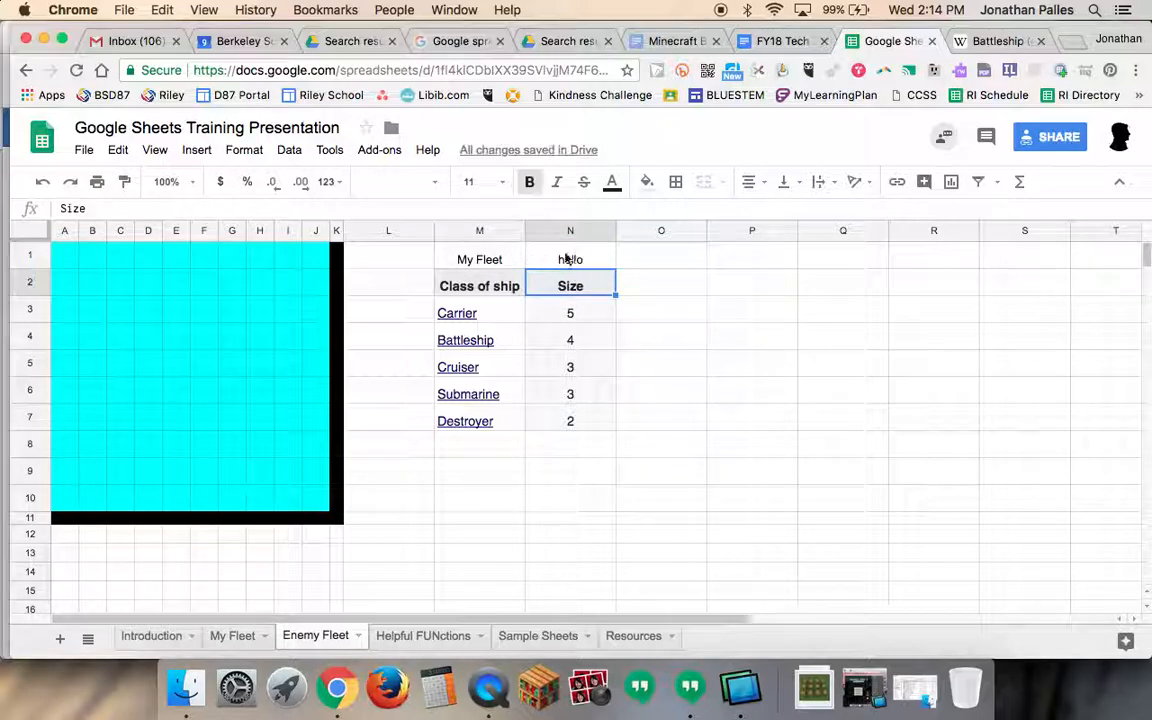
- Merge cells M1:N1 for the My Fleet title, accepting the warning about keeping only the top-left value
{"action": "left_click", "coordinate": [492, 261]}
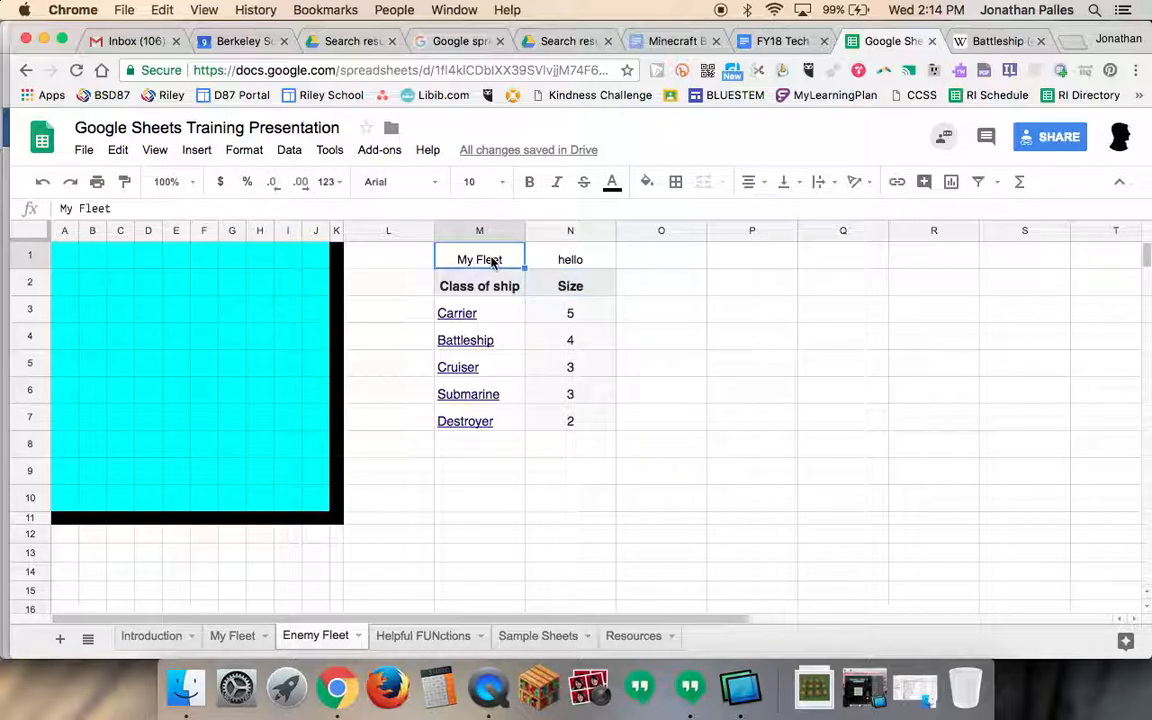
{"action": "left_click_drag", "start_coordinate": [492, 261], "coordinate": [555, 258]}
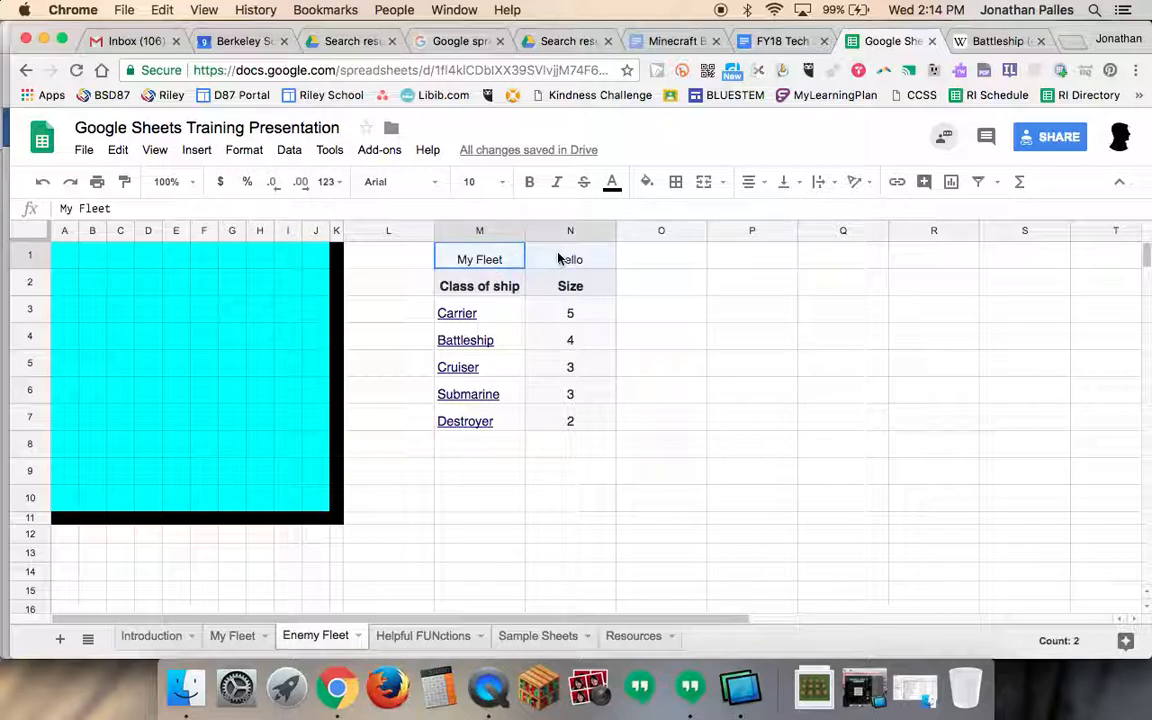
{"action": "left_click", "coordinate": [703, 183]}
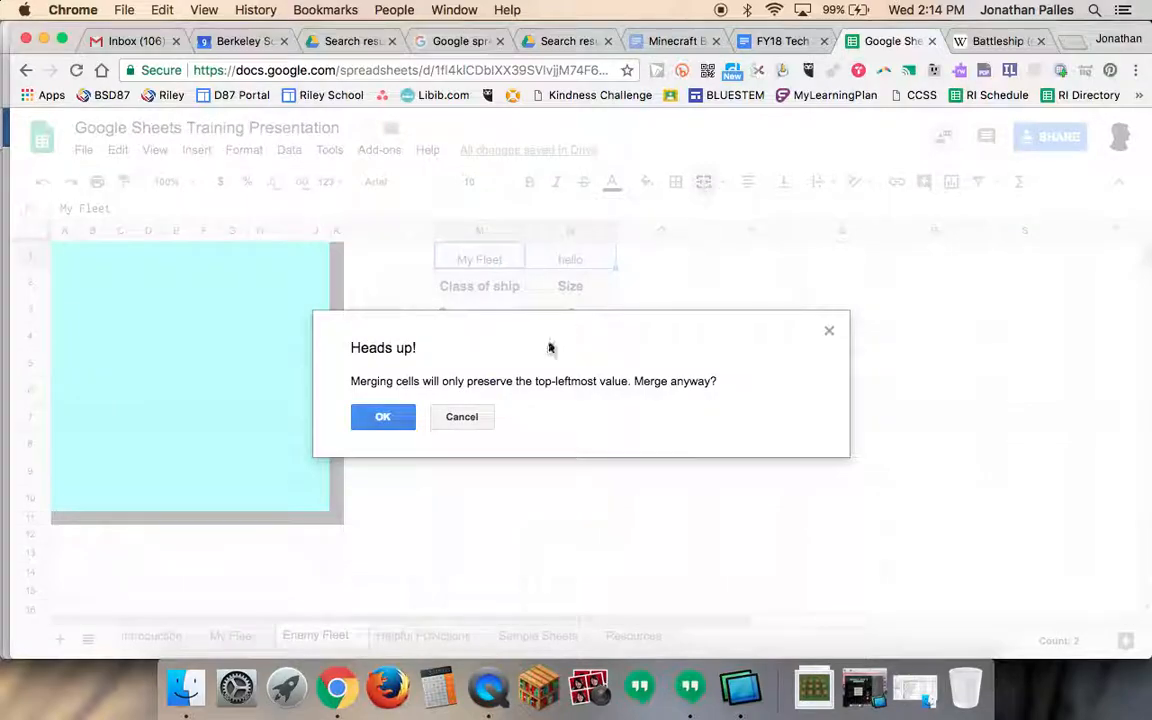
{"action": "left_click", "coordinate": [385, 417]}
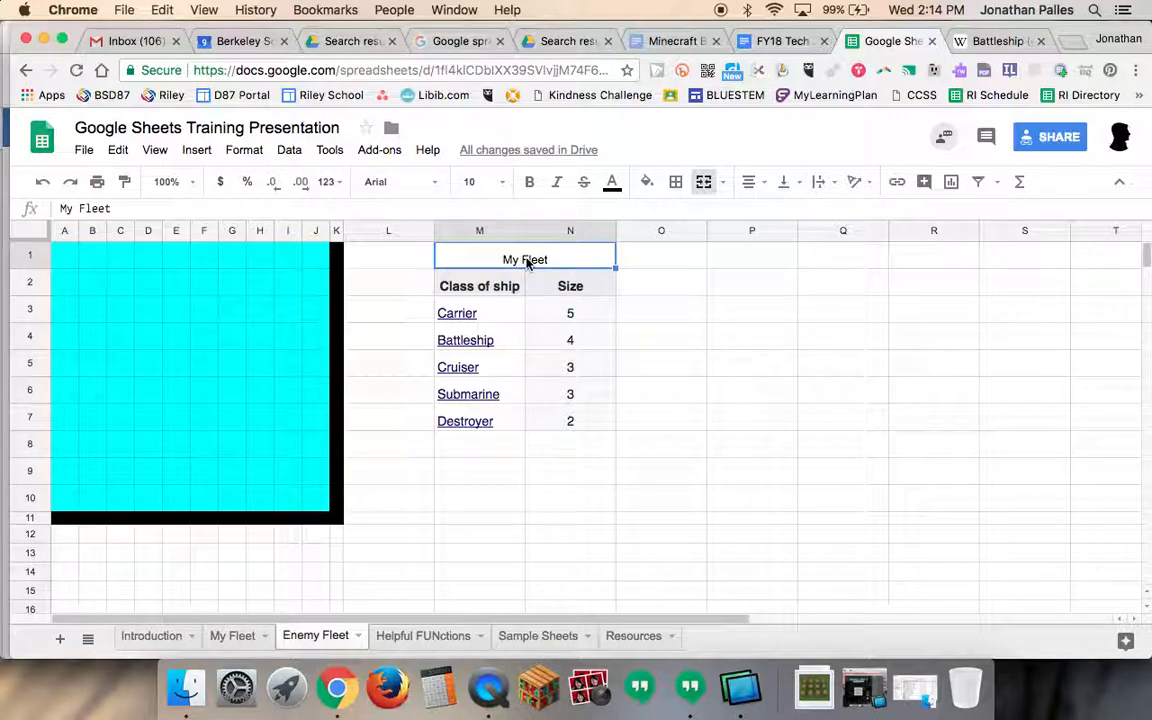
- Align the merged My Fleet title to the middle vertically and center it horizontally
{"action": "left_click", "coordinate": [784, 181]}
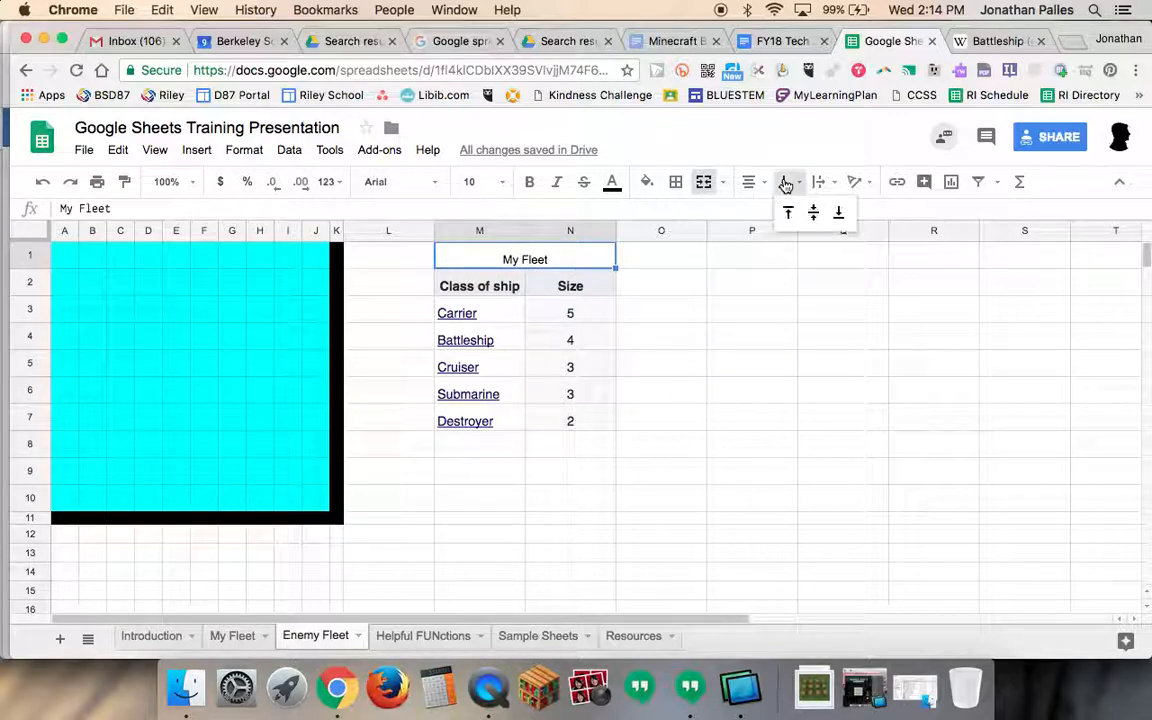
{"action": "left_click", "coordinate": [816, 212]}
{"action": "left_click", "coordinate": [753, 184]}
{"action": "left_click", "coordinate": [777, 213]}
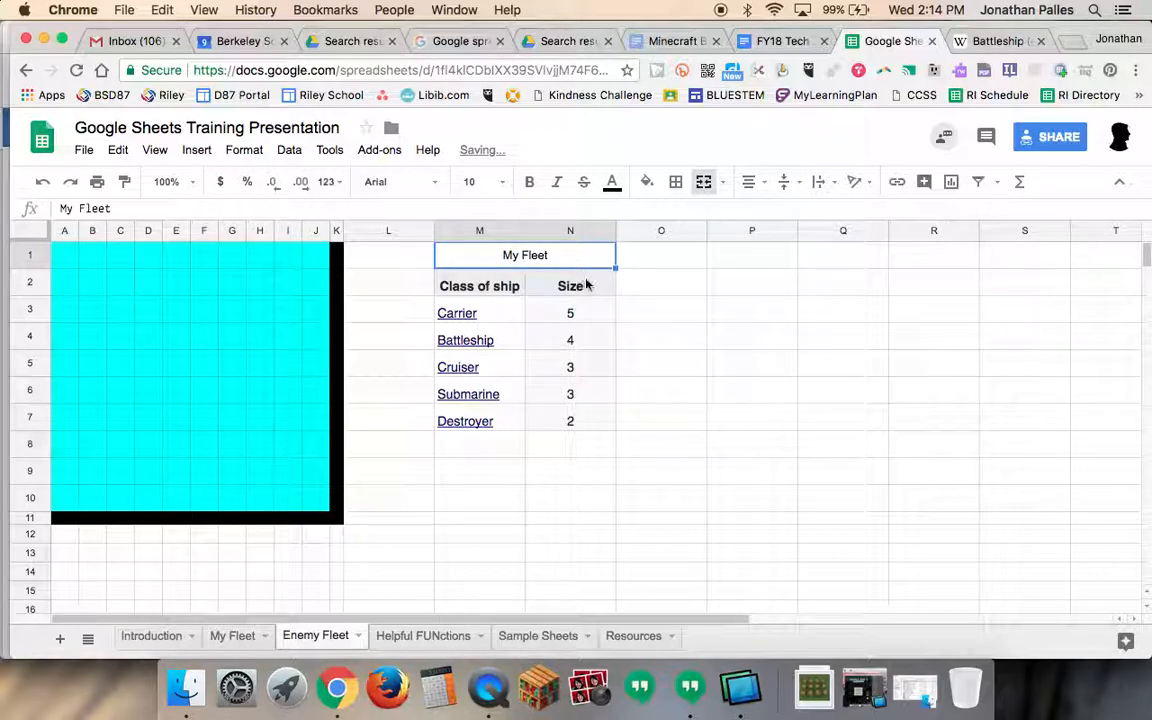
{"action": "left_click", "coordinate": [586, 287]}
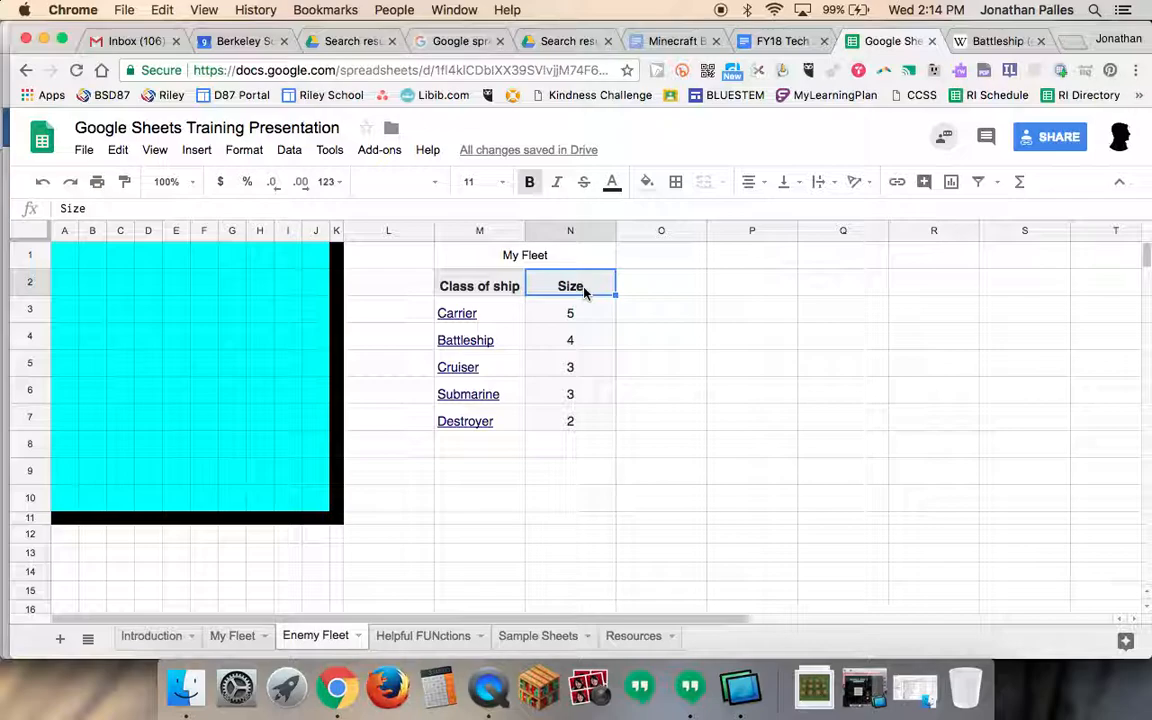
- Apply all borders to the cyan grid A1:J10
{"action": "left_click", "coordinate": [68, 257]}
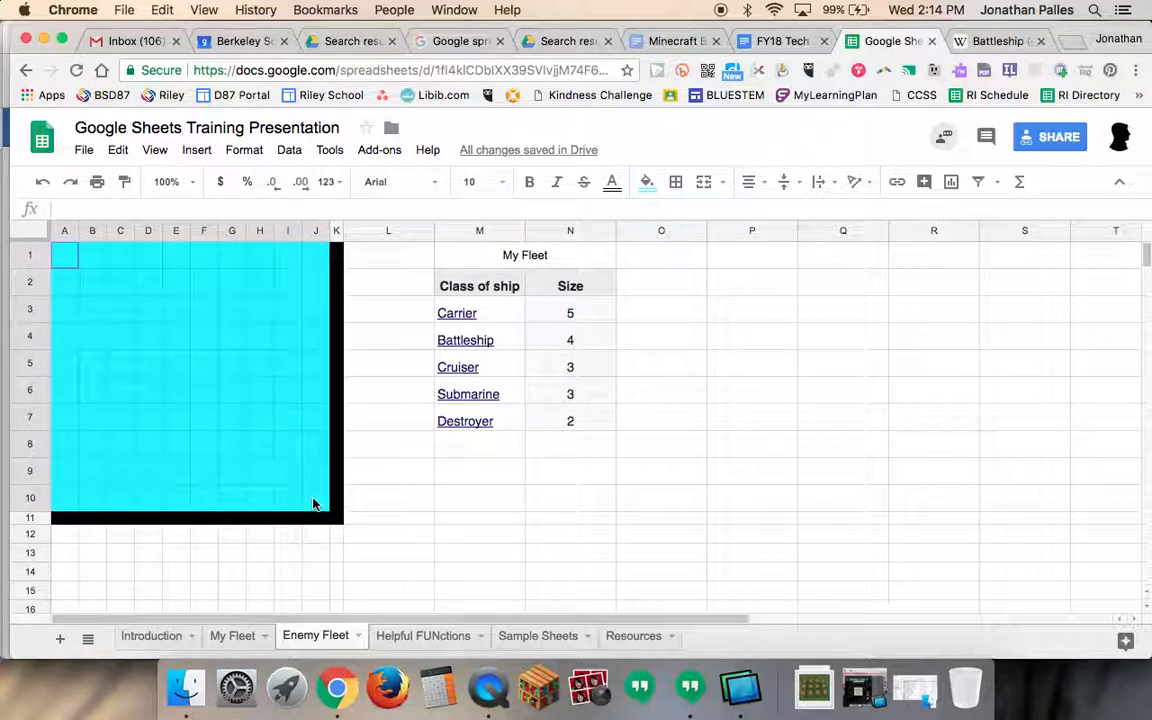
{"action": "left_click_drag", "start_coordinate": [313, 505], "coordinate": [318, 507]}
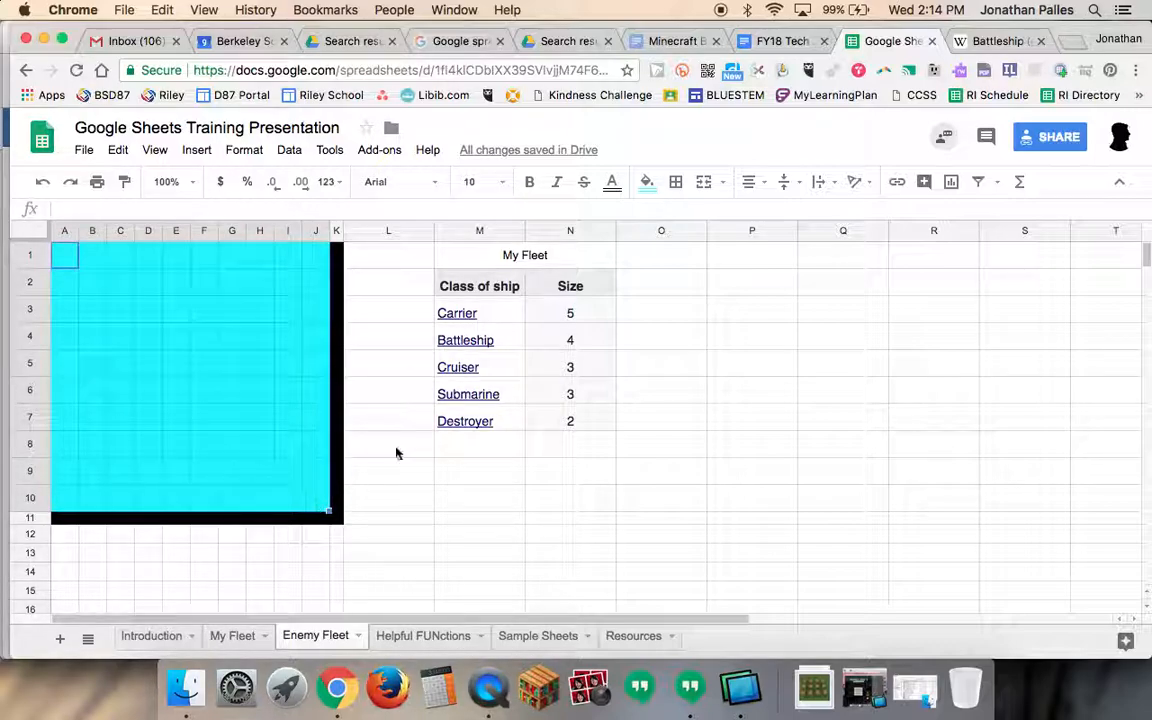
{"action": "left_click", "coordinate": [677, 186]}
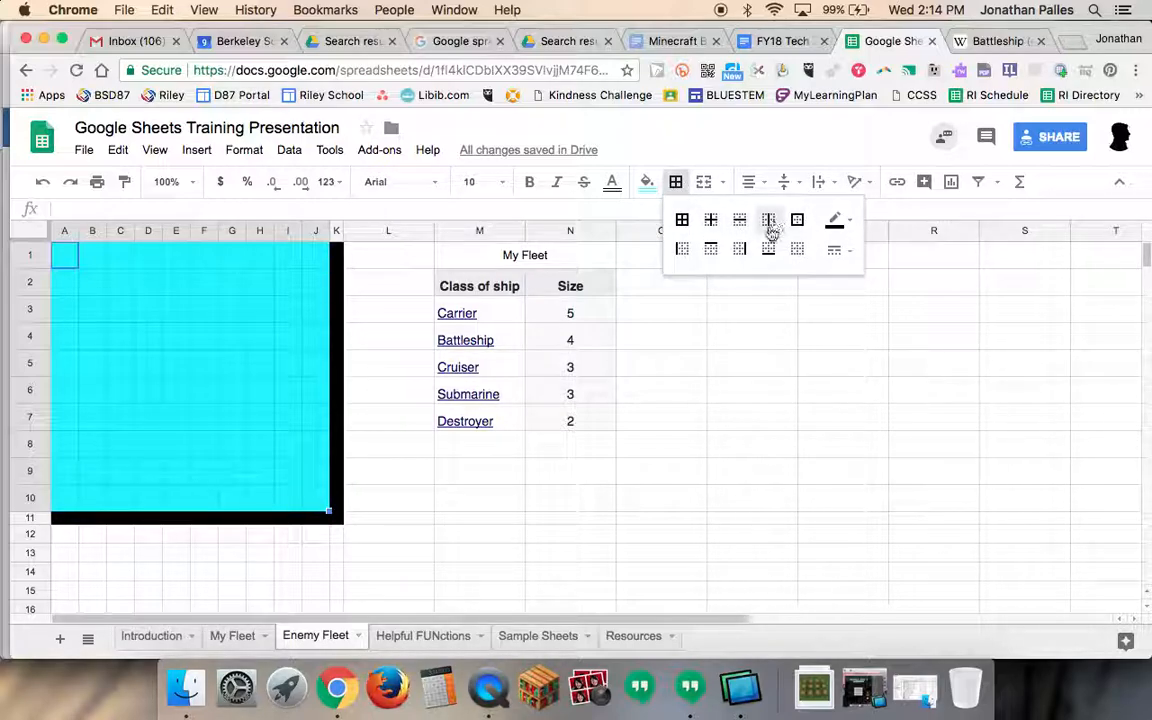
{"action": "left_click", "coordinate": [683, 222]}
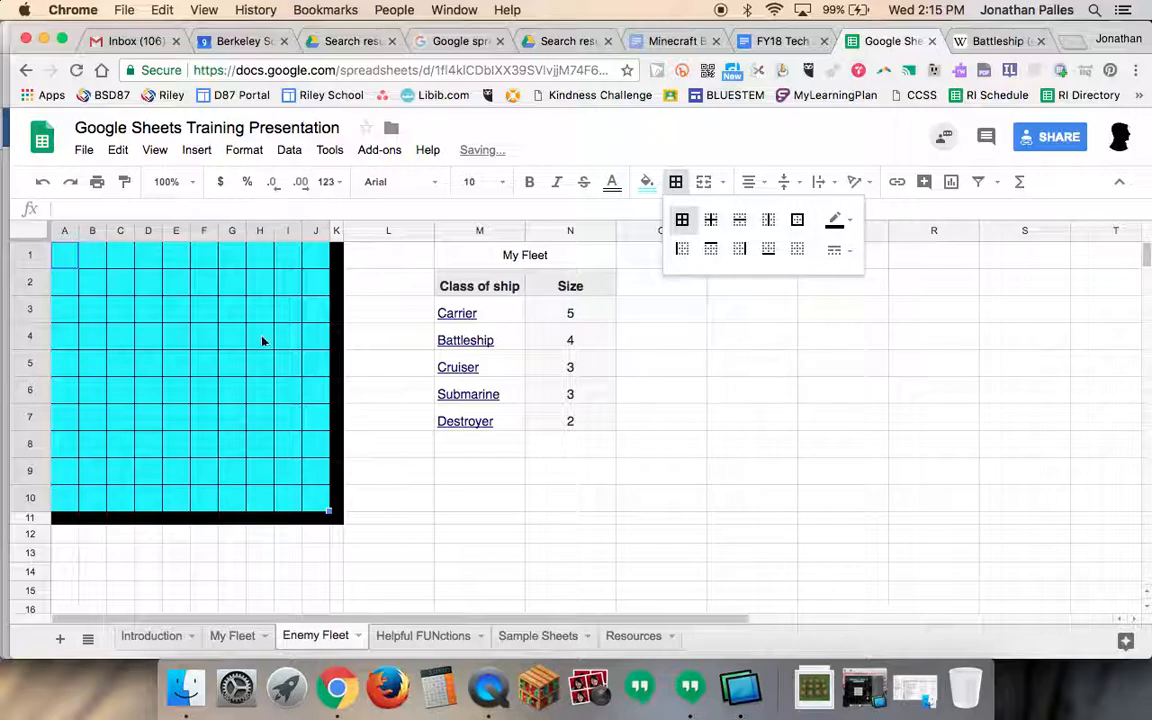
{"action": "left_click", "coordinate": [205, 311]}
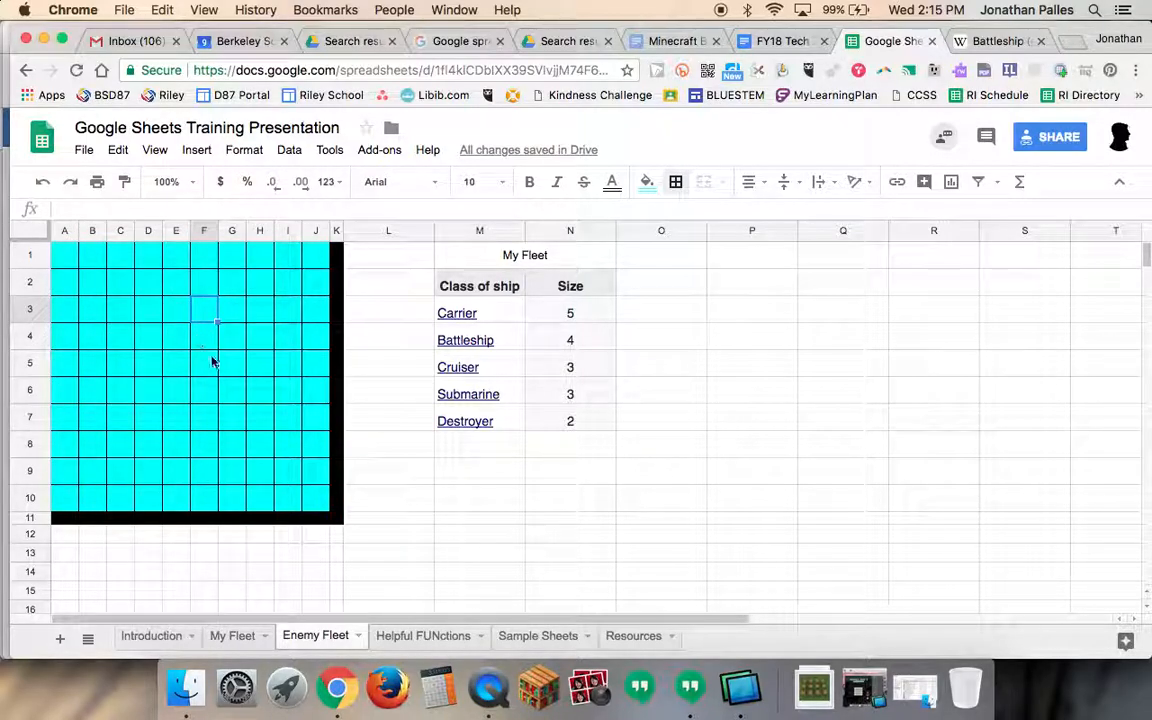
- Try clearing, vertical-only and horizontal-only borders on grid A1:J10 before restoring all borders
{"action": "left_click_drag", "start_coordinate": [65, 255], "coordinate": [311, 494]}
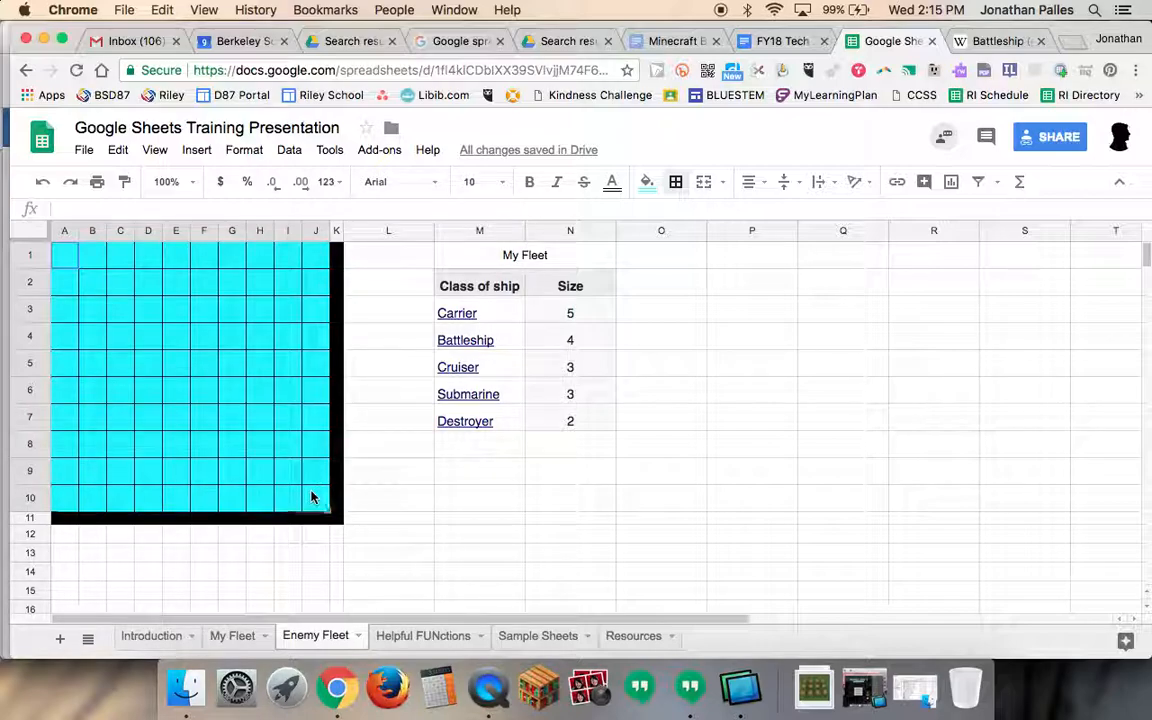
{"action": "left_click", "coordinate": [676, 181]}
{"action": "left_click", "coordinate": [797, 249]}
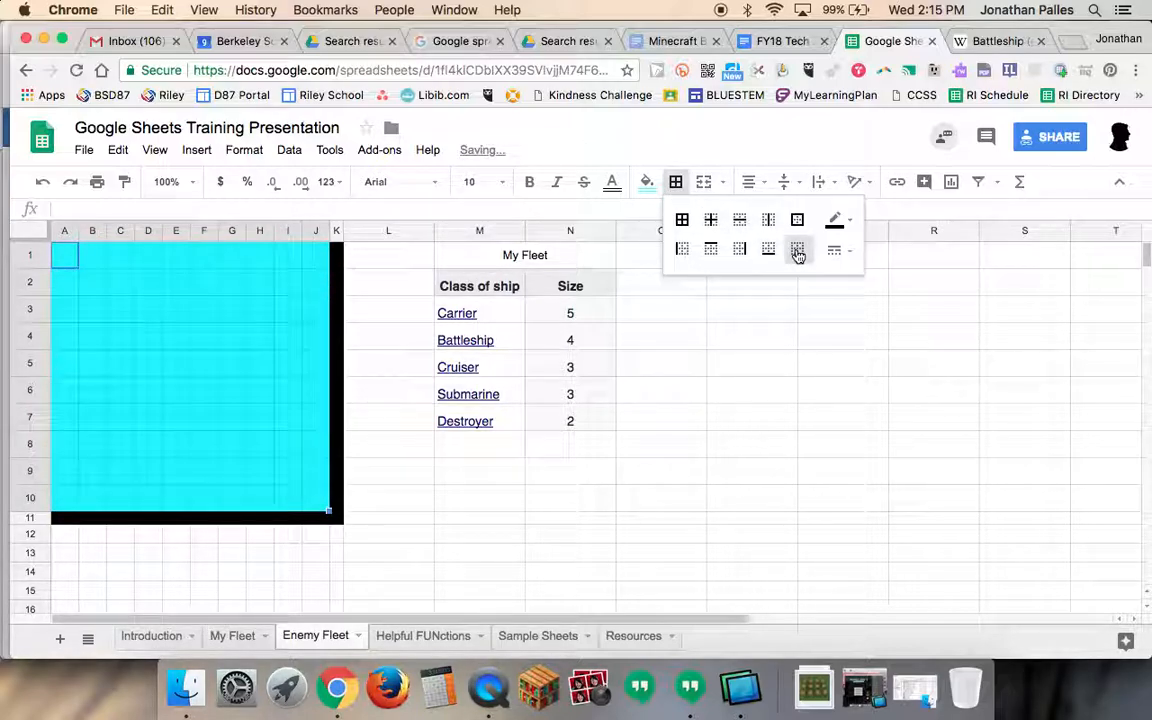
{"action": "left_click", "coordinate": [768, 220]}
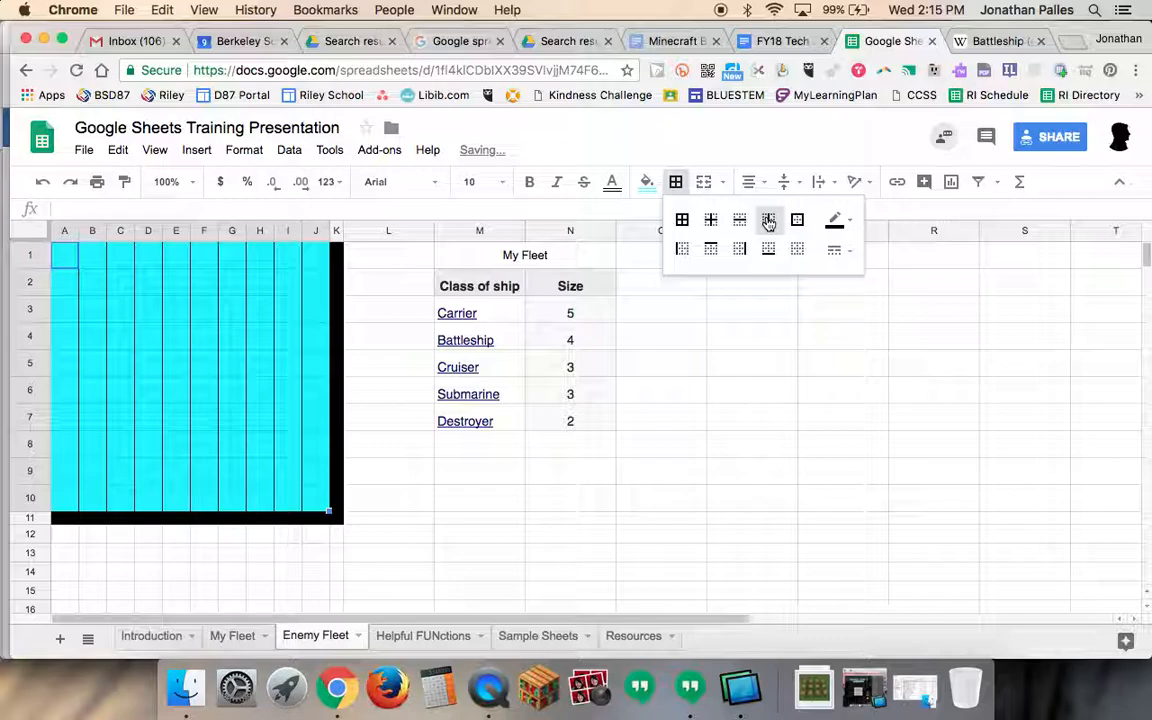
{"action": "left_click", "coordinate": [798, 252]}
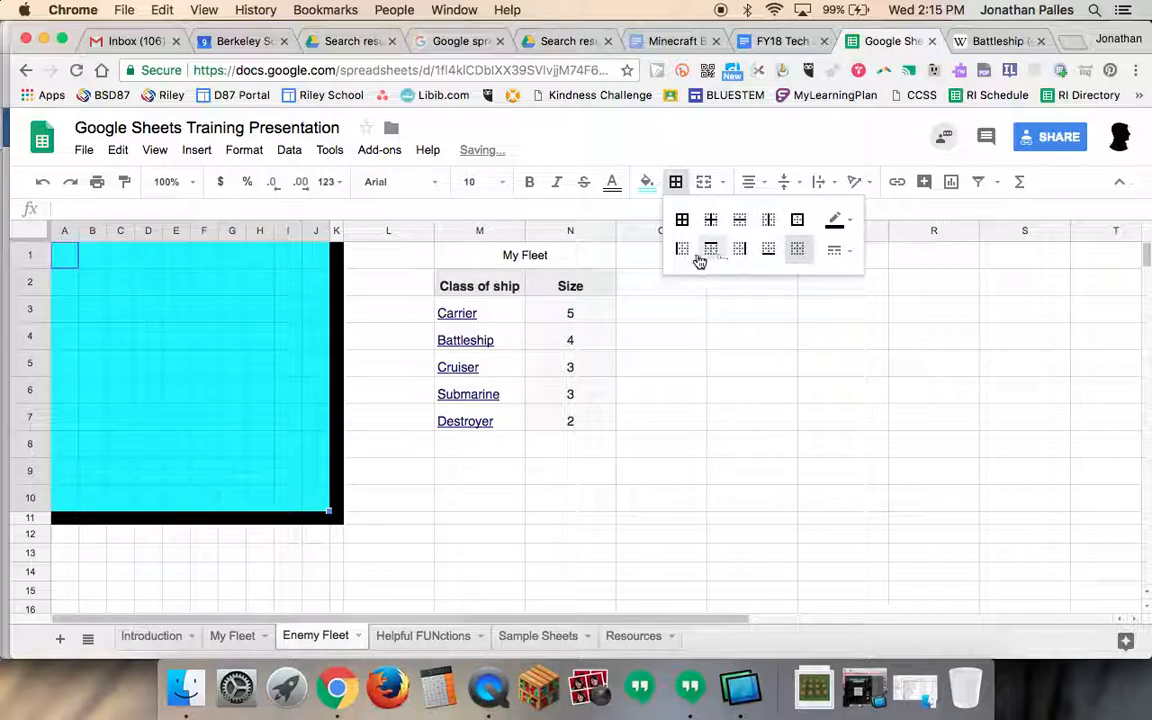
{"action": "left_click", "coordinate": [740, 220]}
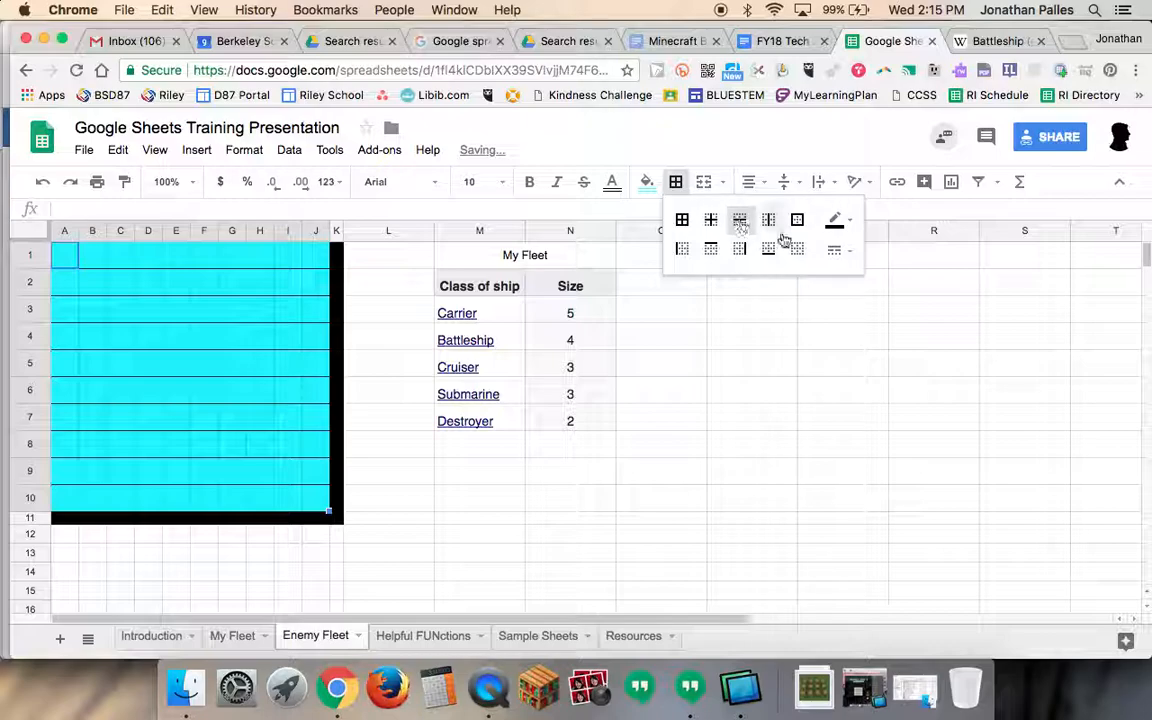
{"action": "left_click", "coordinate": [683, 222]}
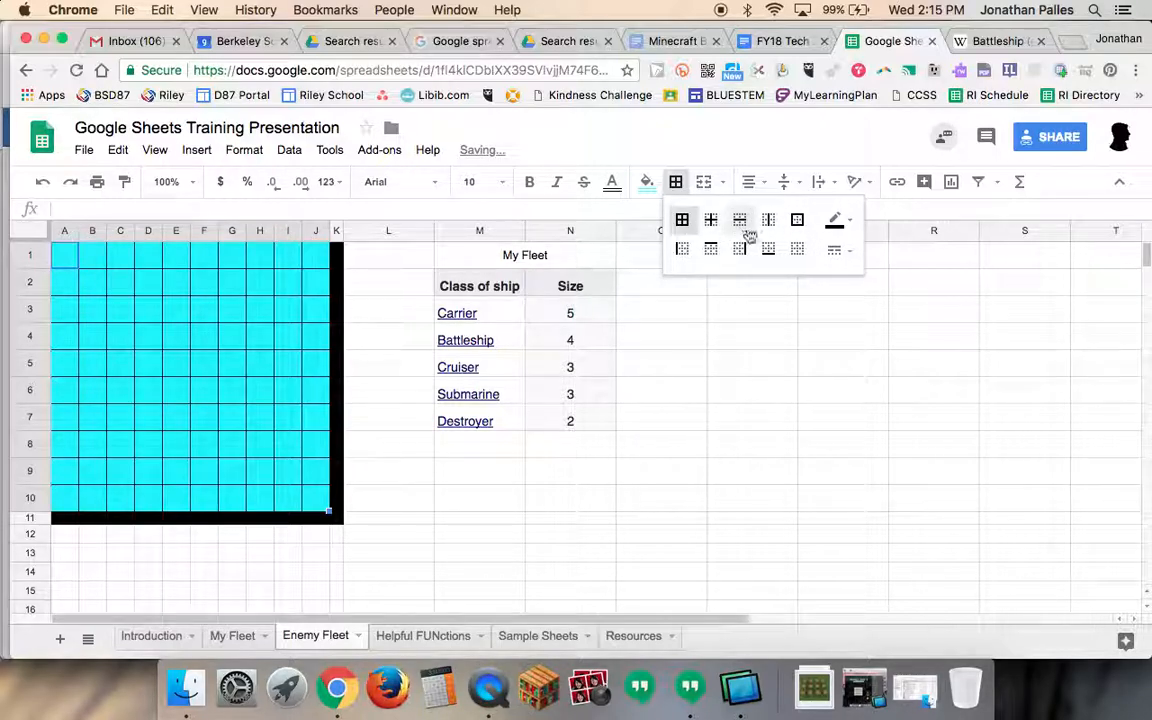
- Examine the border color and border style options for the grid
{"action": "left_click", "coordinate": [843, 224]}
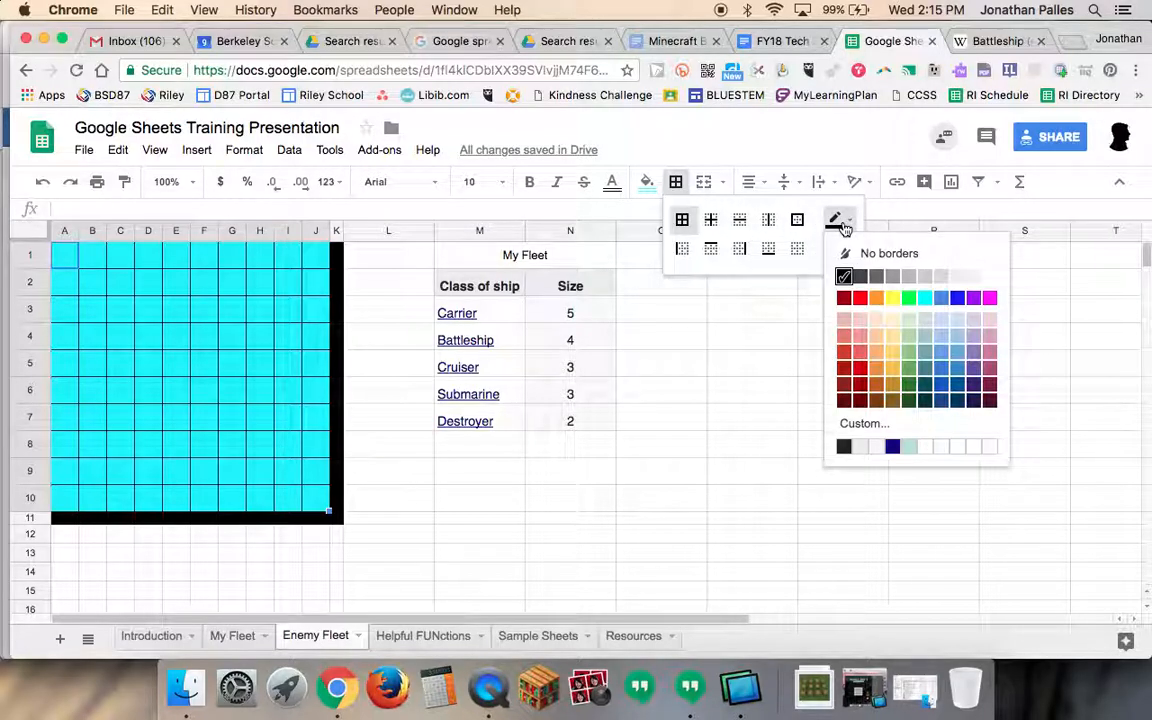
{"action": "left_click", "coordinate": [843, 226]}
{"action": "left_click", "coordinate": [842, 252]}
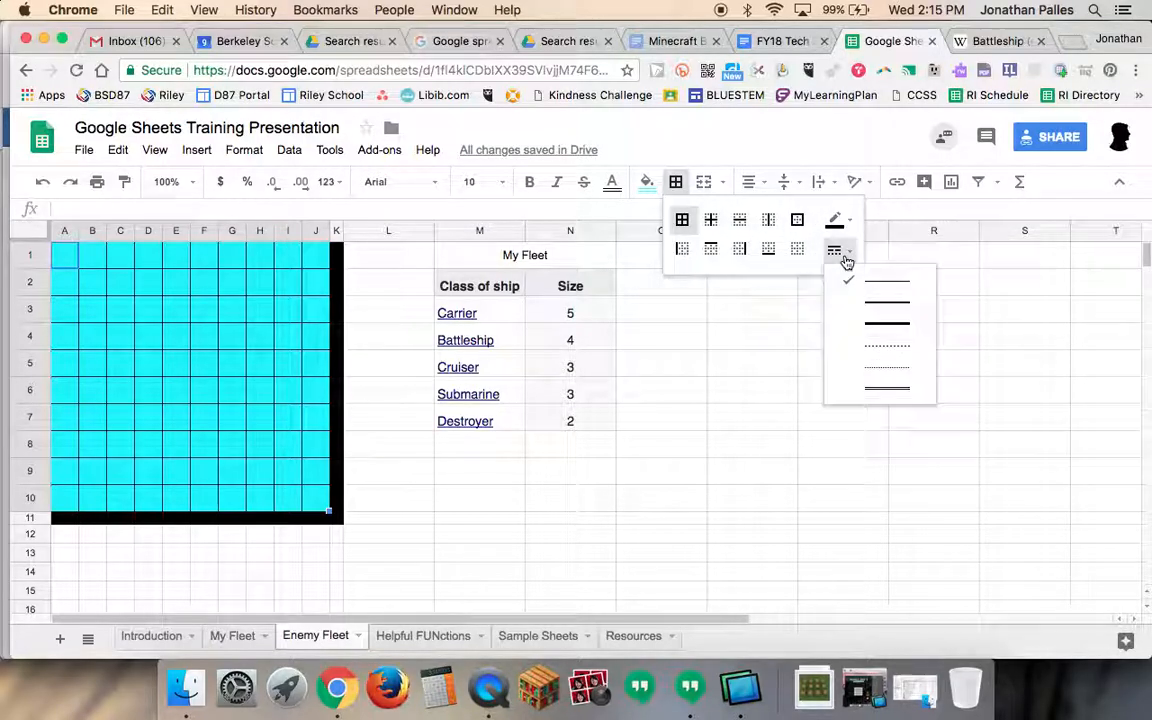
{"action": "left_click", "coordinate": [846, 259]}
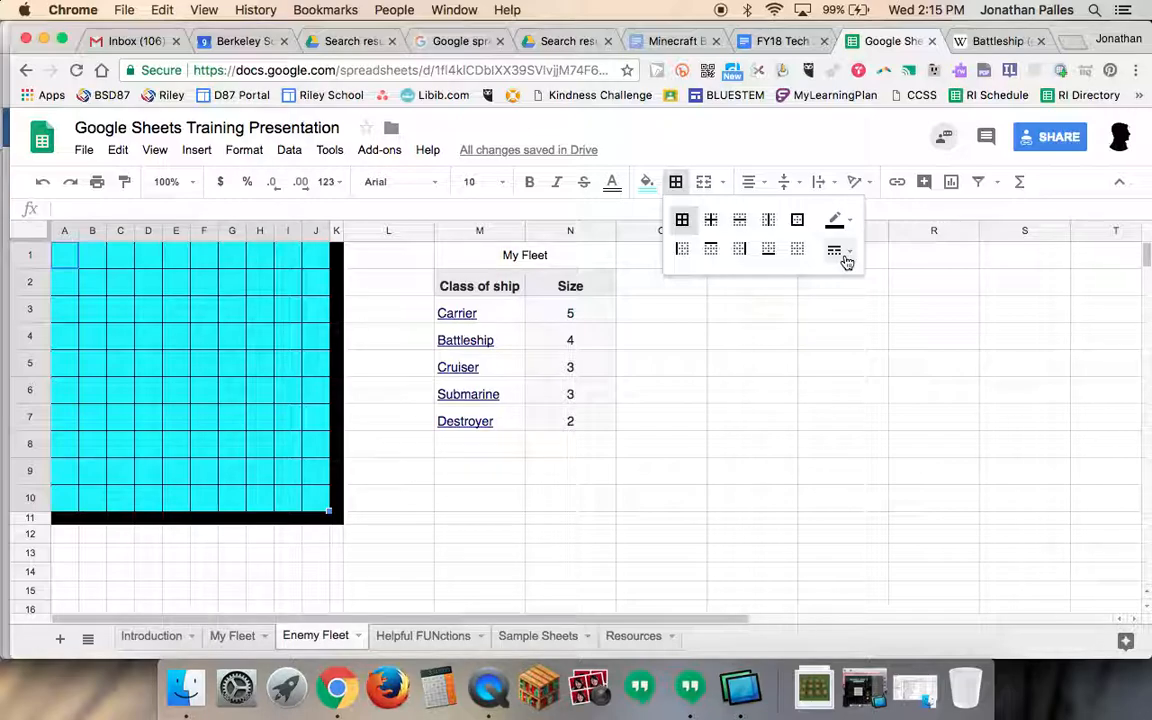
{"action": "left_click", "coordinate": [652, 367]}
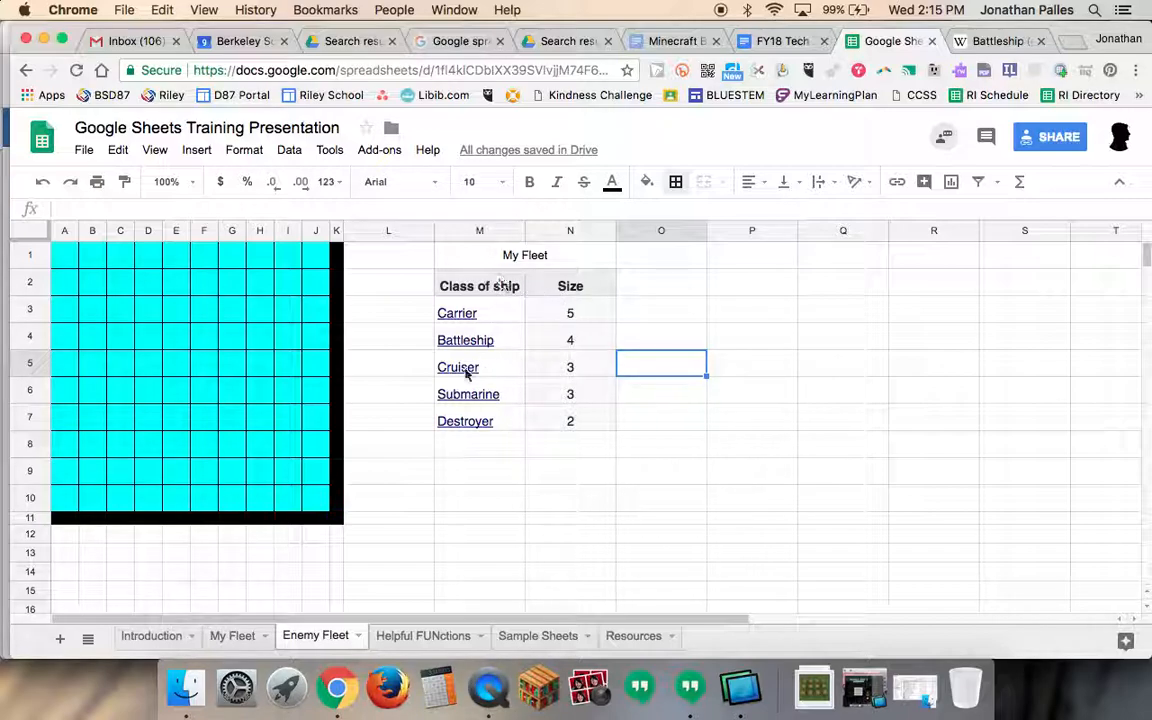
- Enter the label Source in cell M8 below the fleet table
{"action": "left_click", "coordinate": [484, 452]}
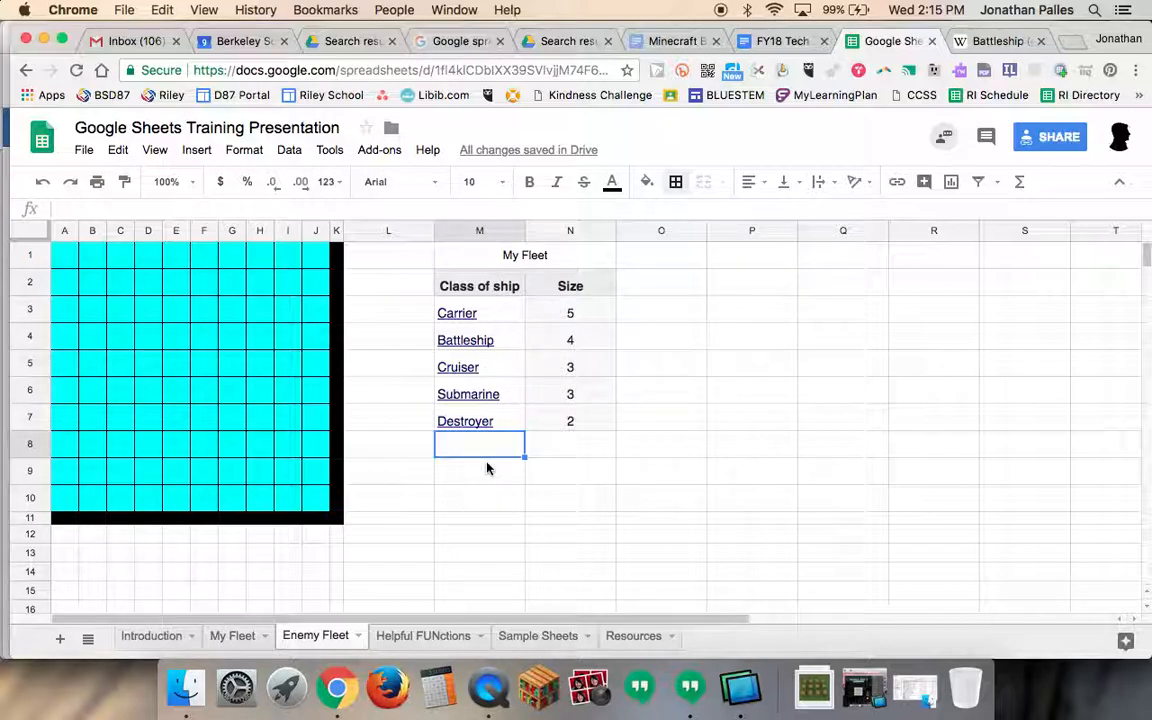
{"action": "type", "text": "Source"}
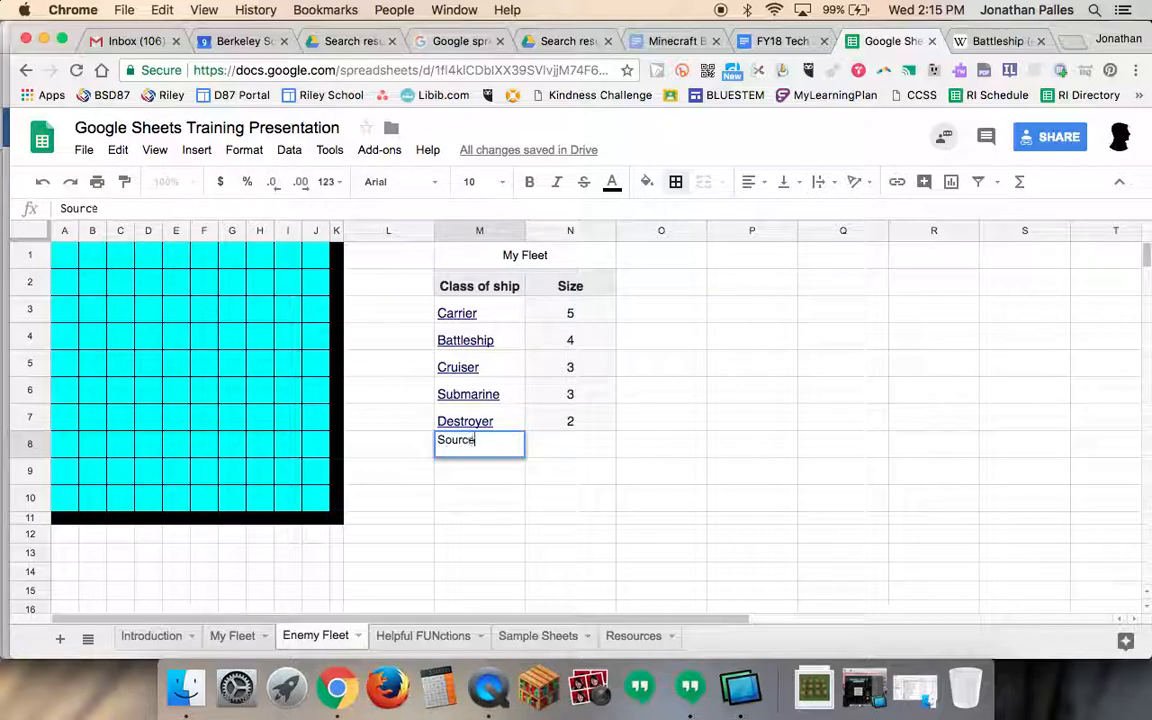
{"action": "key", "text": "Return"}
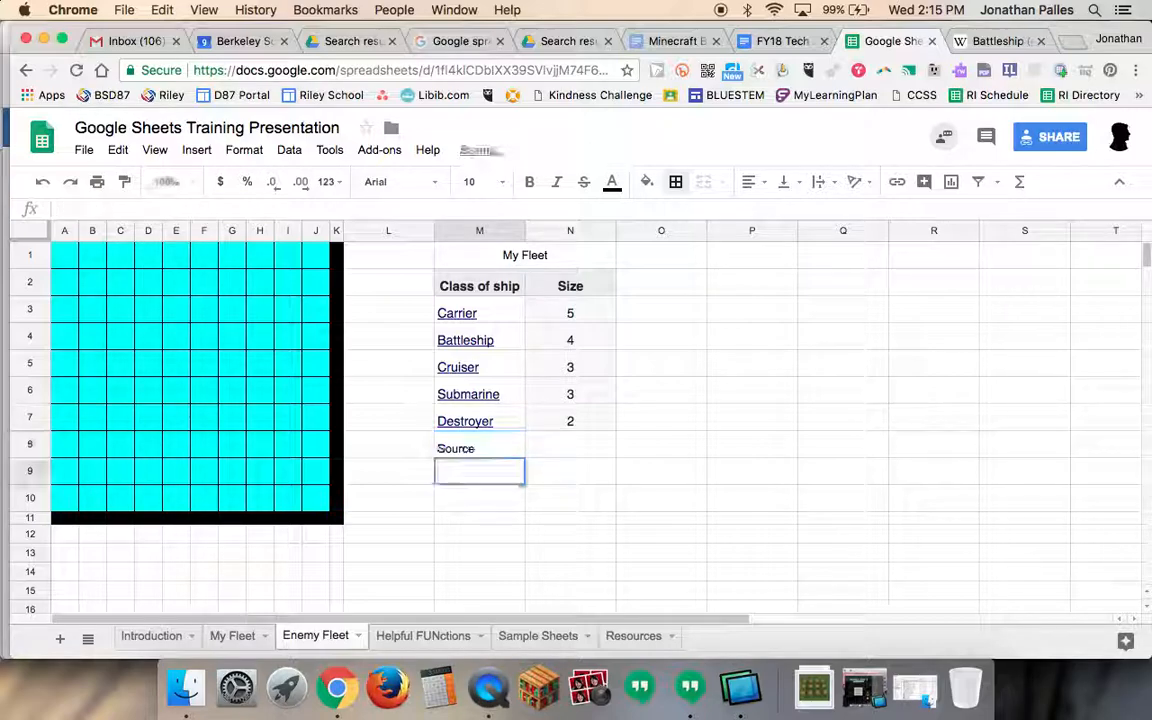
- Look through the cell's context menu and the Insert menu for the link option for cell M8
{"action": "left_click", "coordinate": [499, 450]}
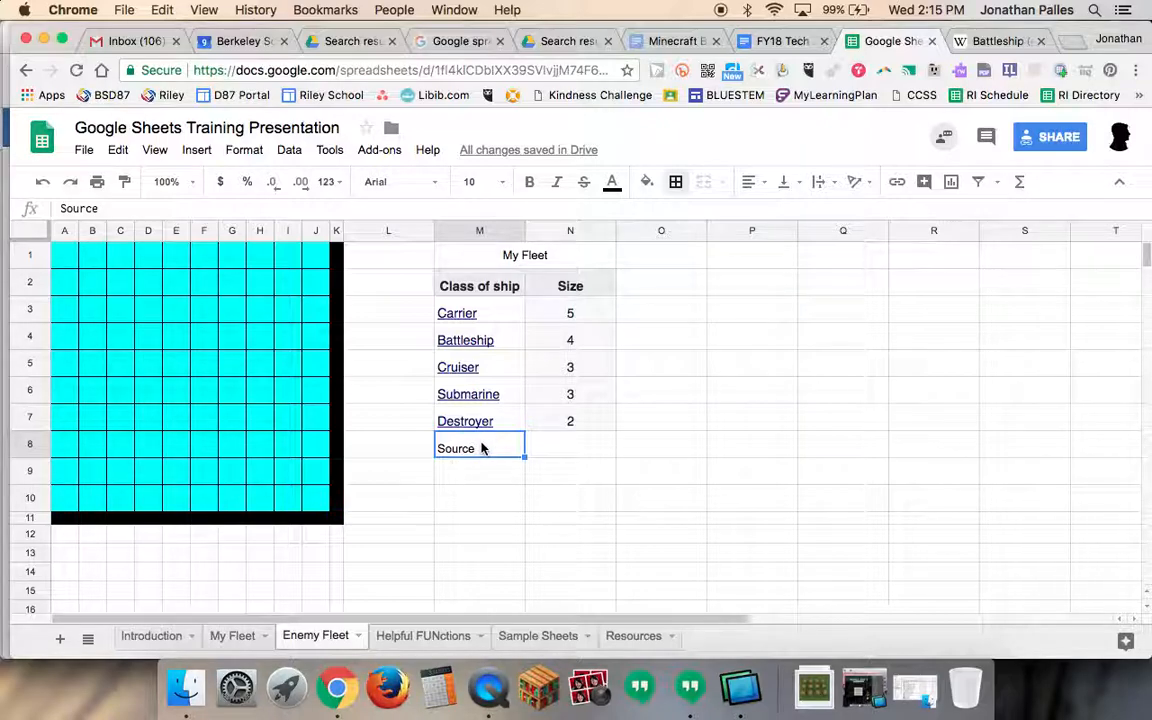
{"action": "right_click", "coordinate": [481, 449]}
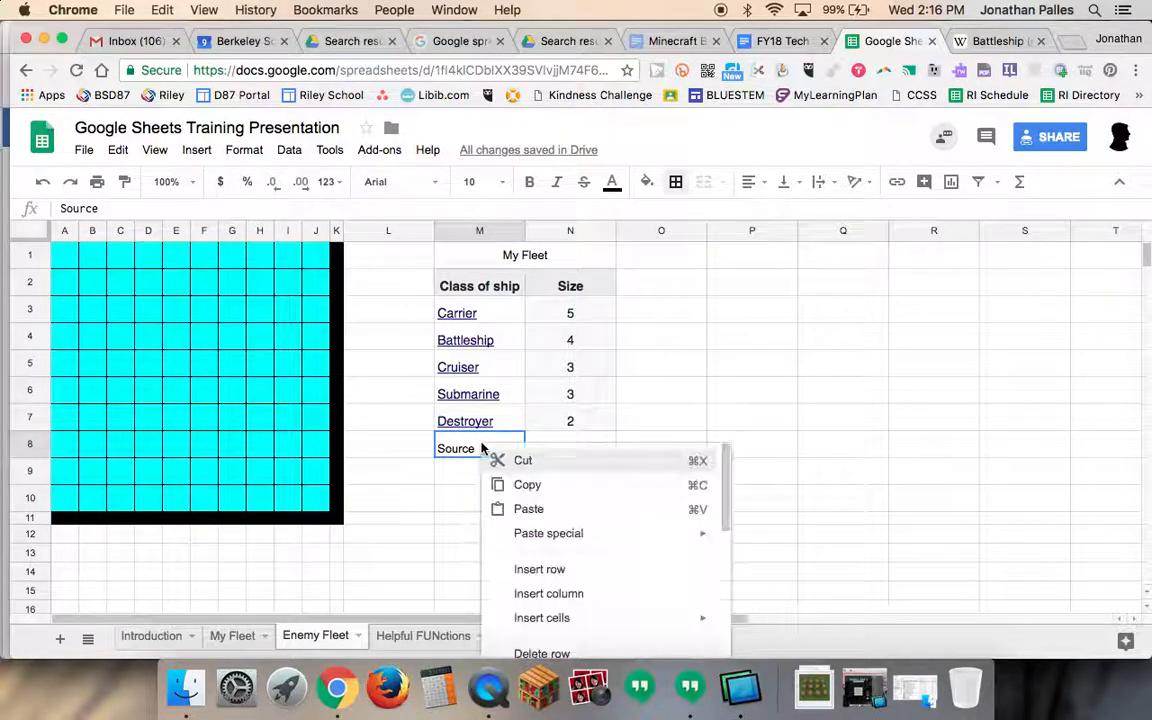
{"action": "scroll", "coordinate": [565, 575], "scroll_direction": "down", "scroll_amount": 3}
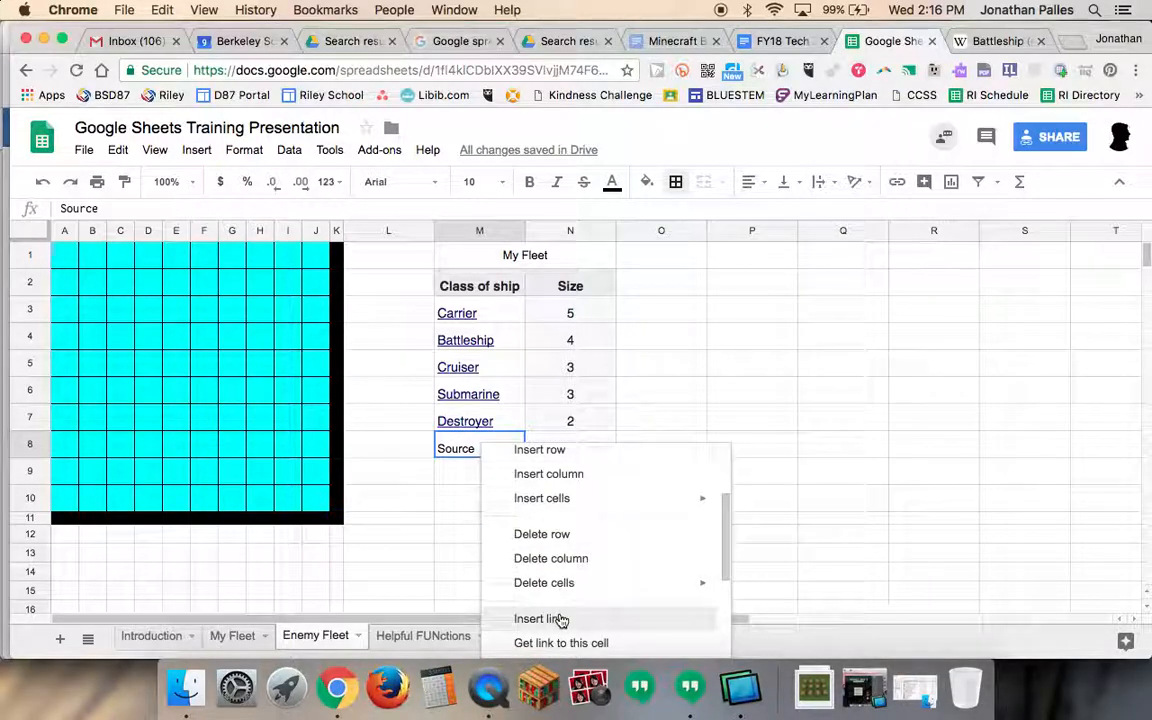
{"action": "left_click", "coordinate": [451, 480]}
{"action": "left_click", "coordinate": [470, 451]}
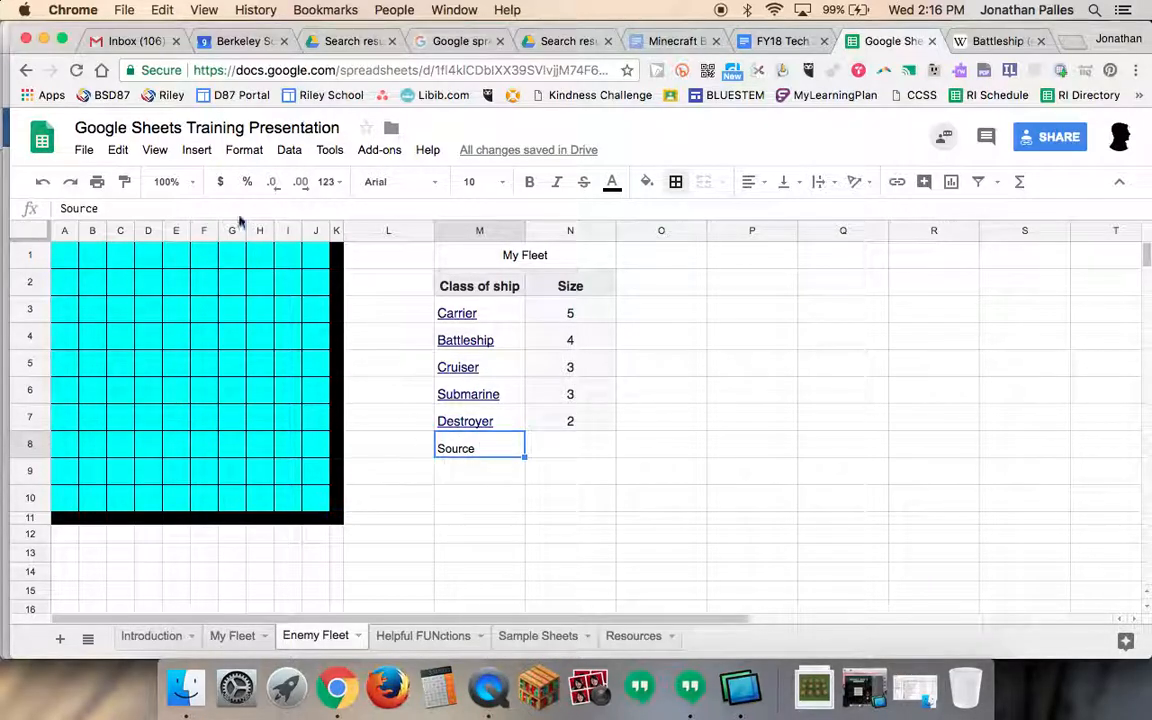
{"action": "left_click", "coordinate": [197, 151]}
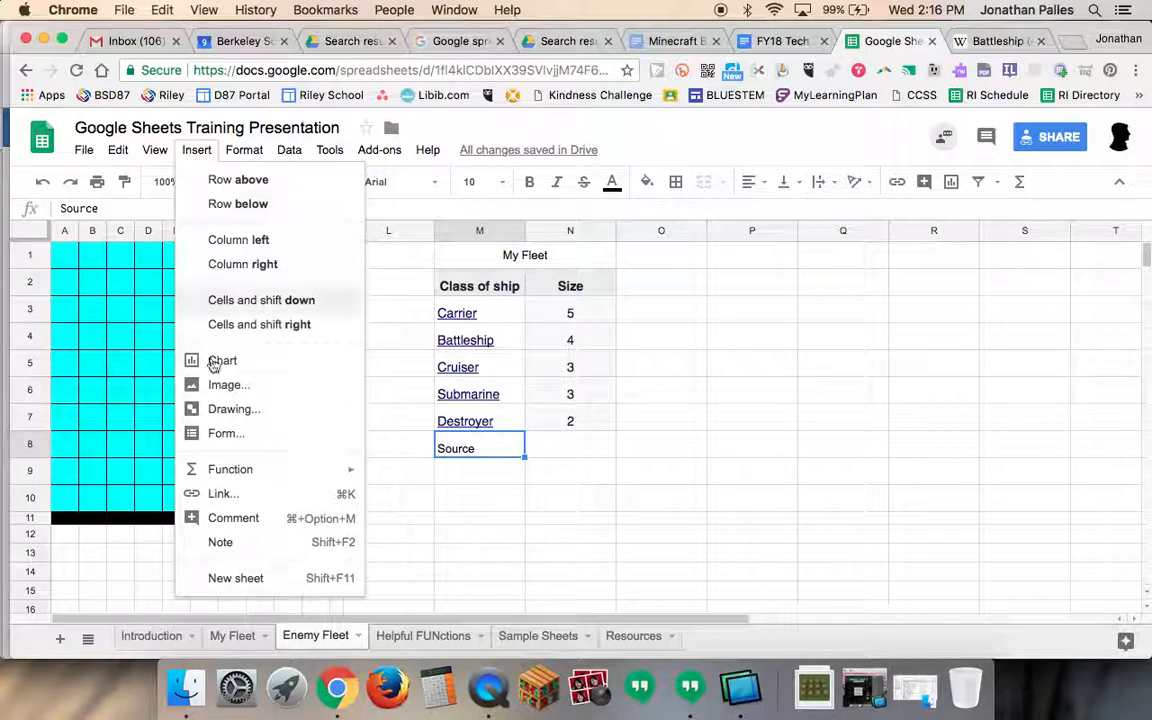
{"action": "left_click", "coordinate": [495, 456]}
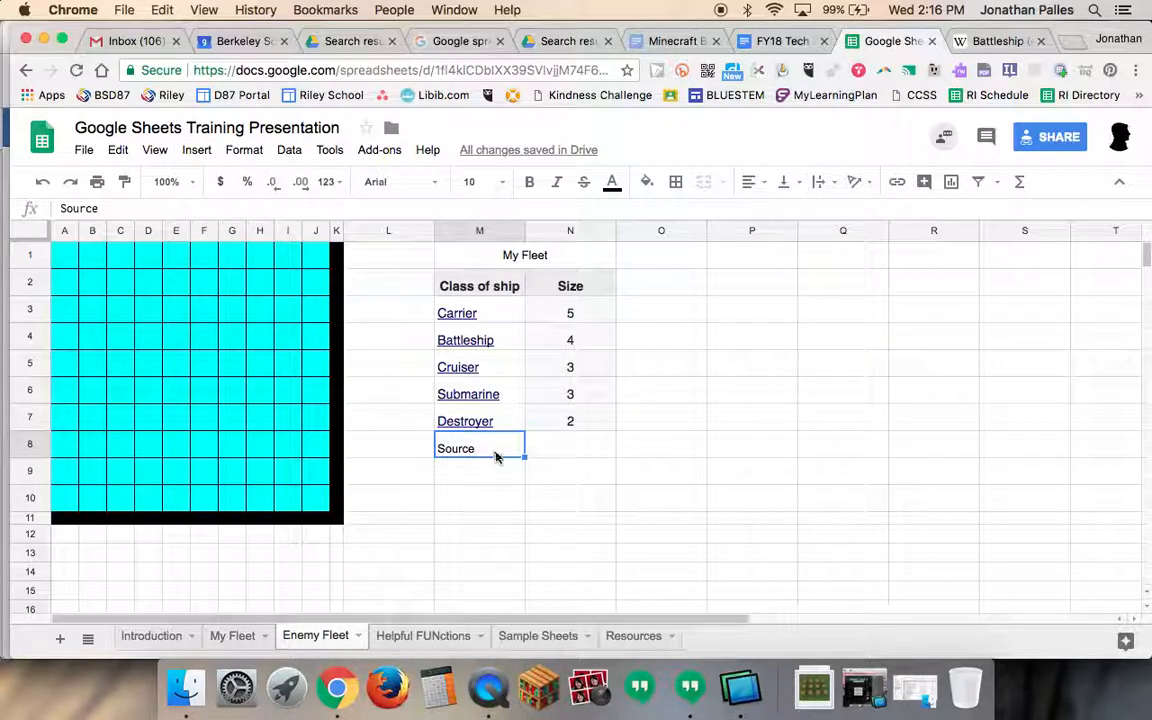
{"action": "left_click", "coordinate": [197, 150]}
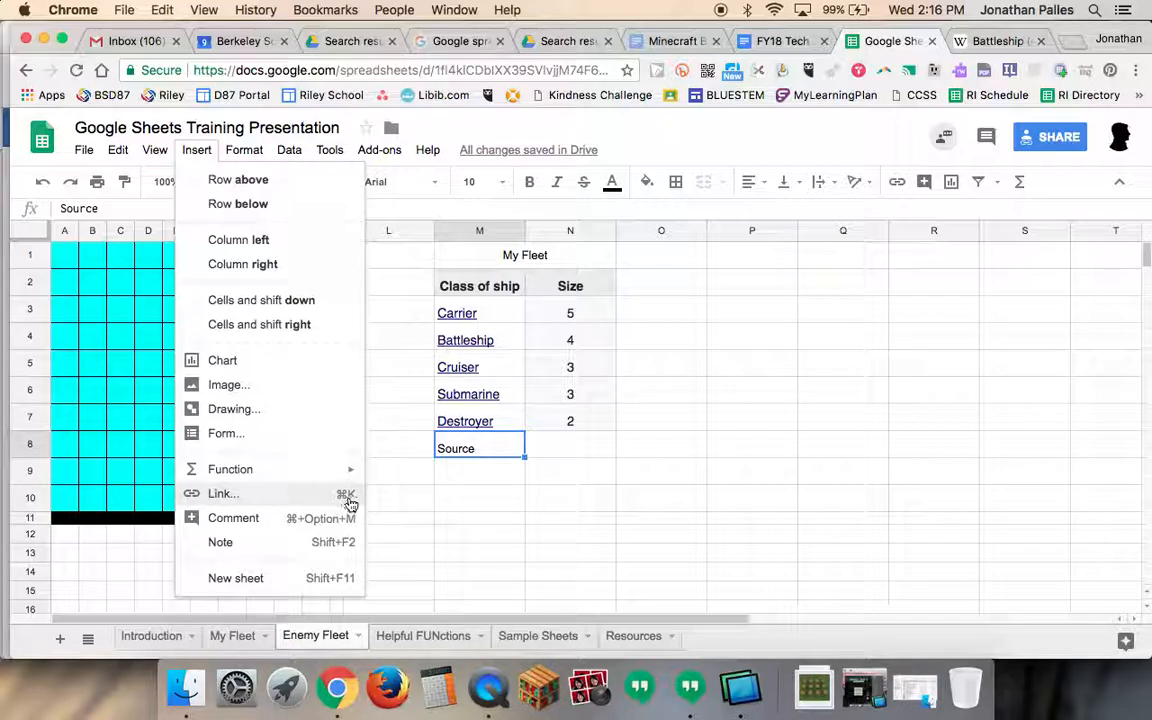
{"action": "left_click", "coordinate": [477, 450]}
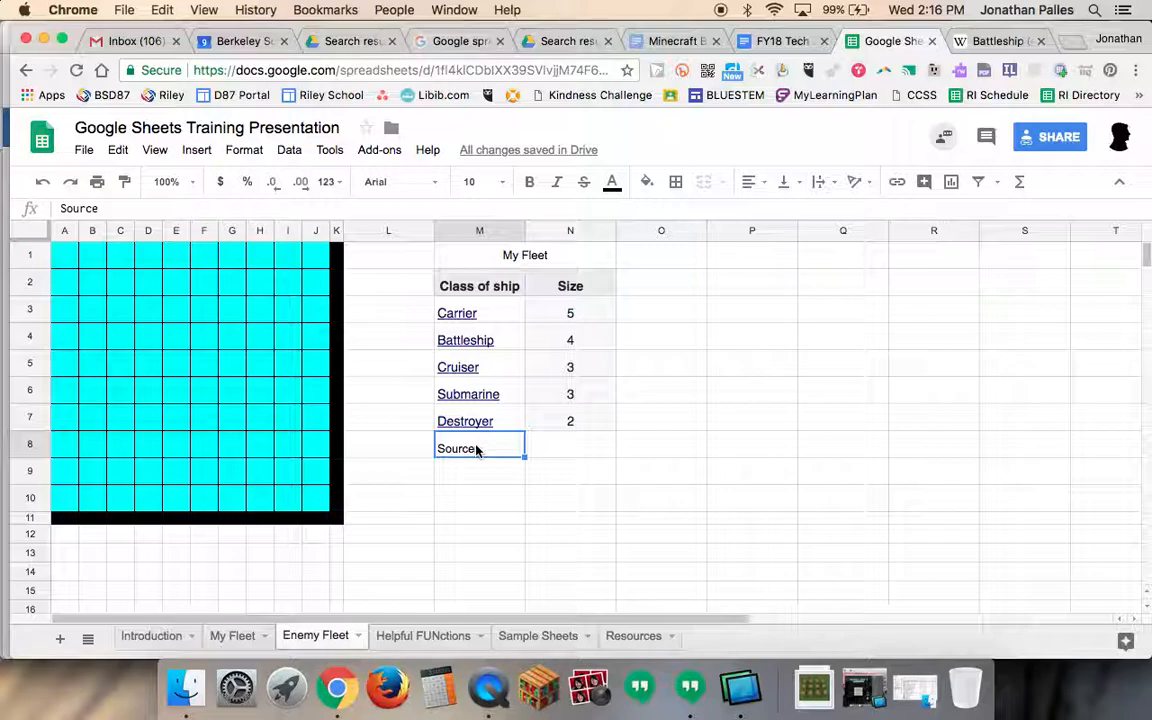
- Copy the URL of the Wikipedia Battleship (game) page from the browser tab's address bar
{"action": "key", "text": "super+k"}
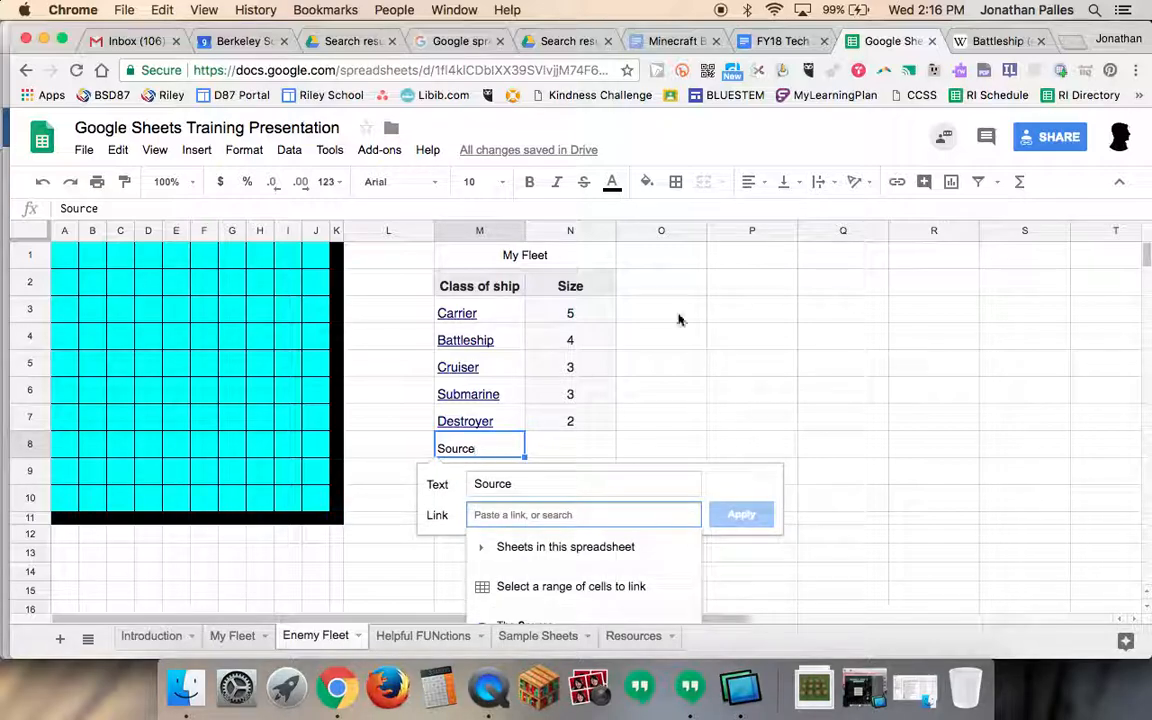
{"action": "left_click", "coordinate": [976, 44]}
{"action": "left_click", "coordinate": [489, 71]}
{"action": "key", "text": "super+c"}
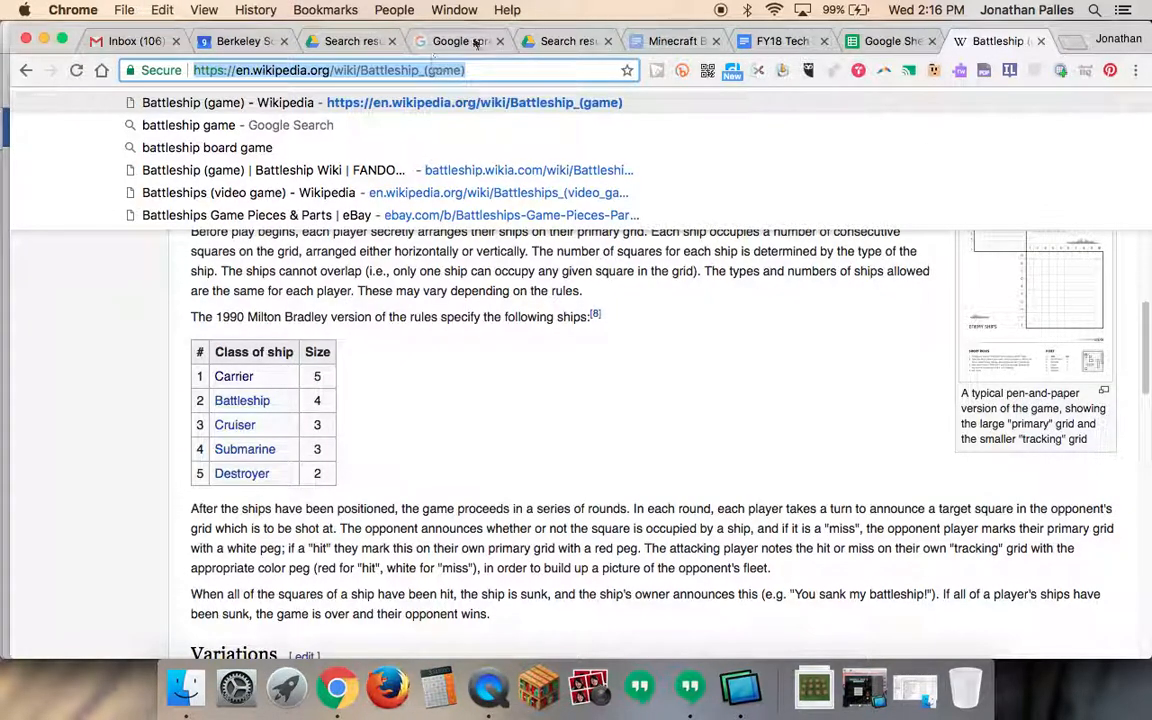
{"action": "left_click", "coordinate": [890, 44]}
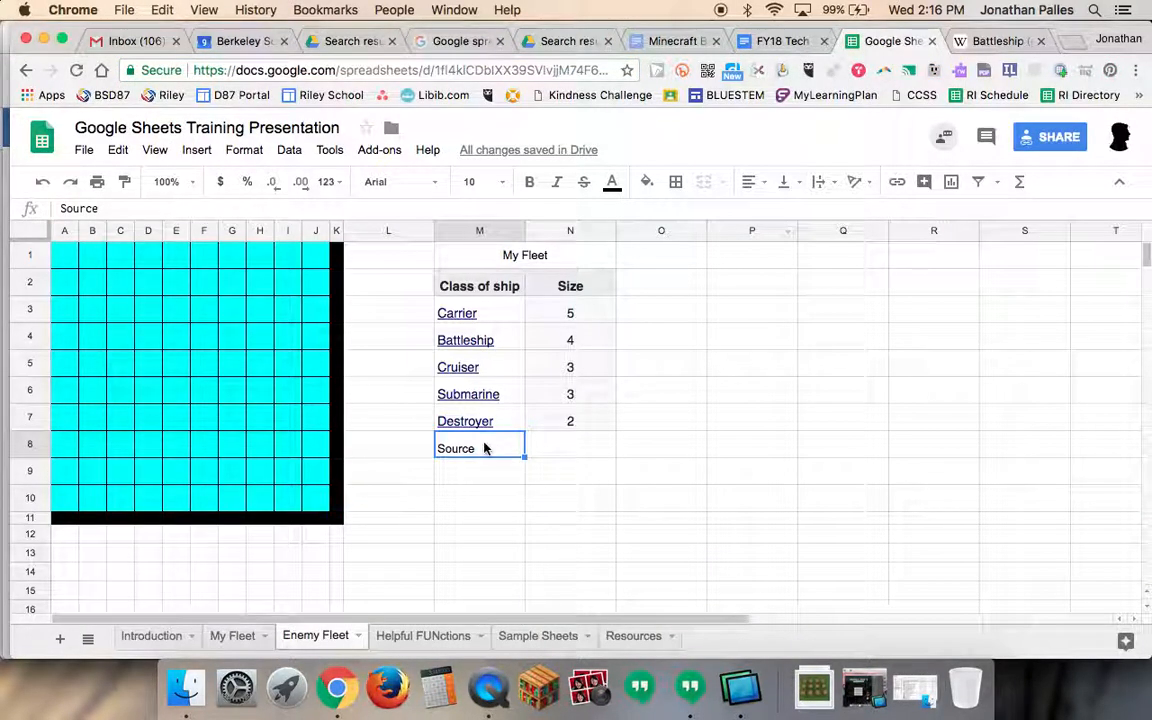
{"action": "key", "text": "super+k"}
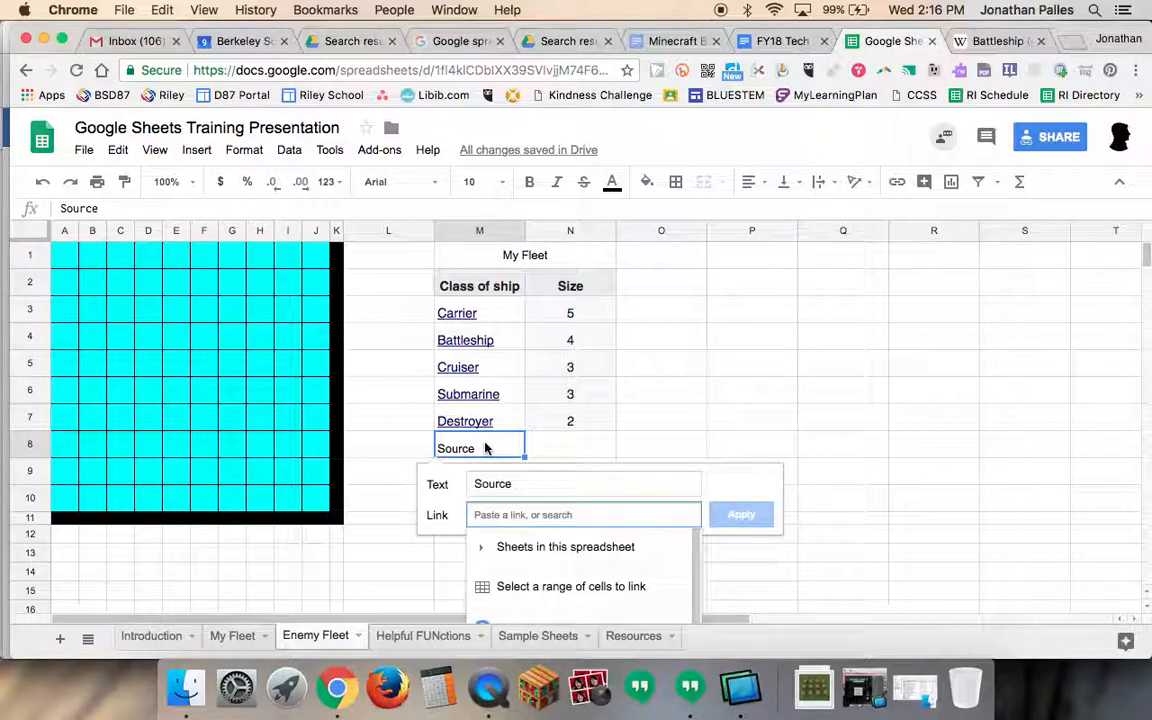
{"action": "key", "text": "super+v"}
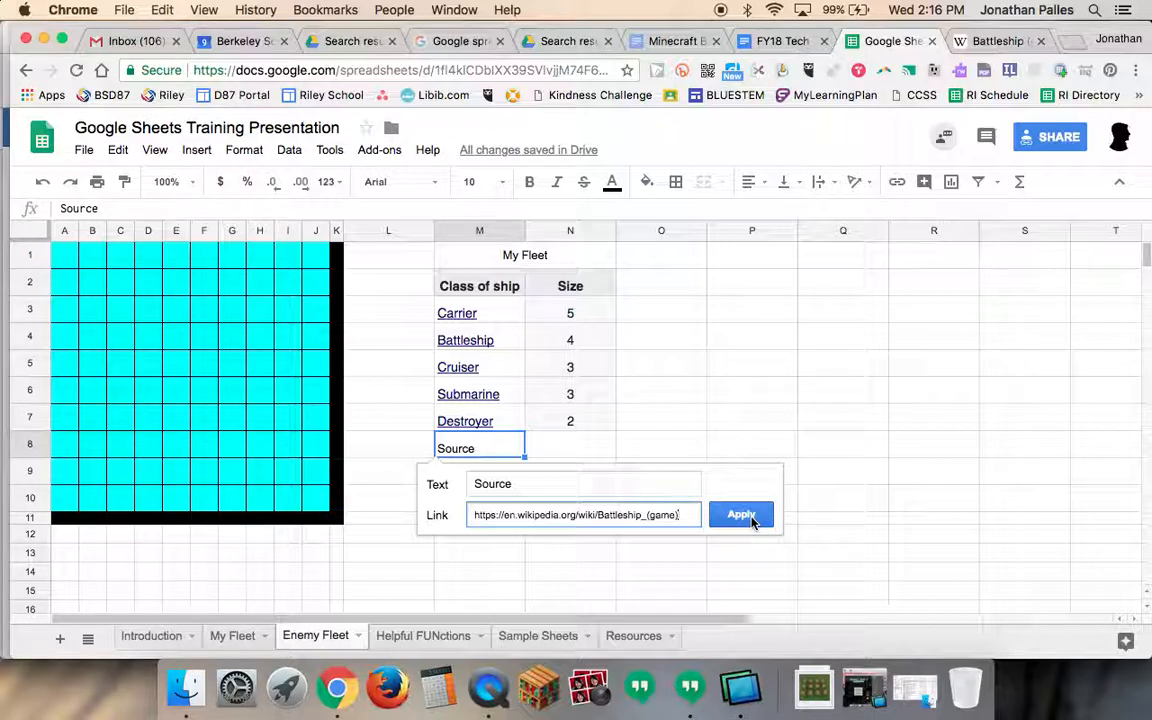
{"action": "triple_click", "coordinate": [681, 515]}
{"action": "key", "text": "super+c"}
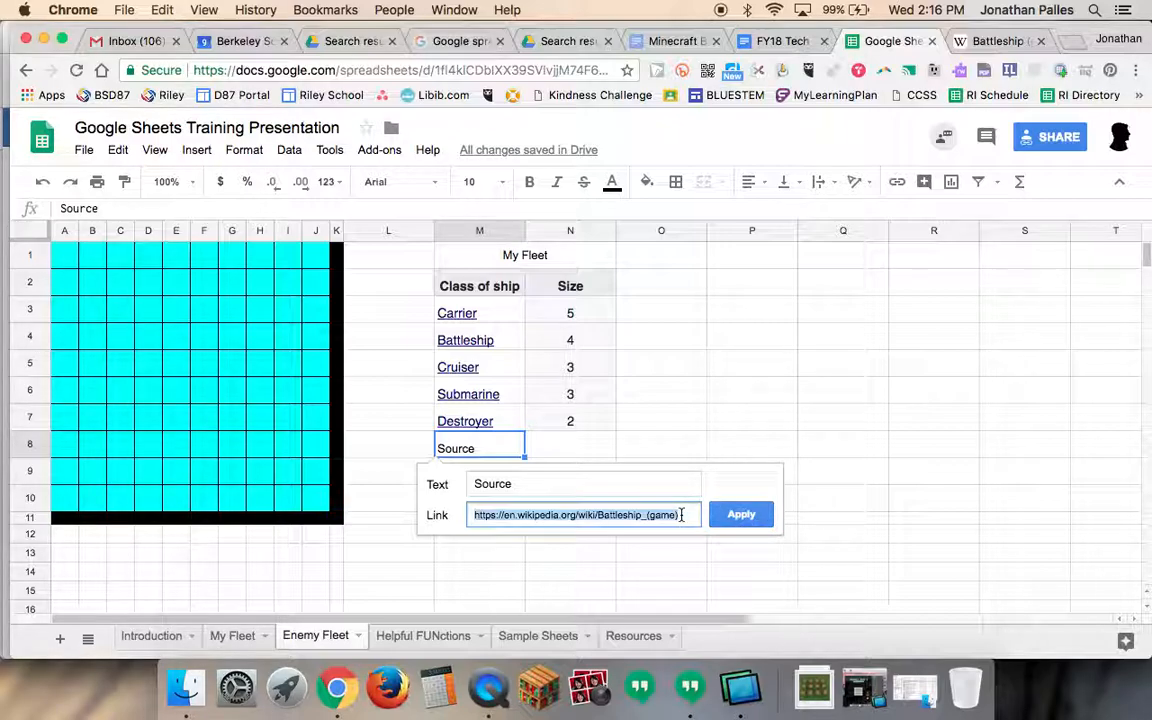
{"action": "key", "text": "BackSpace"}
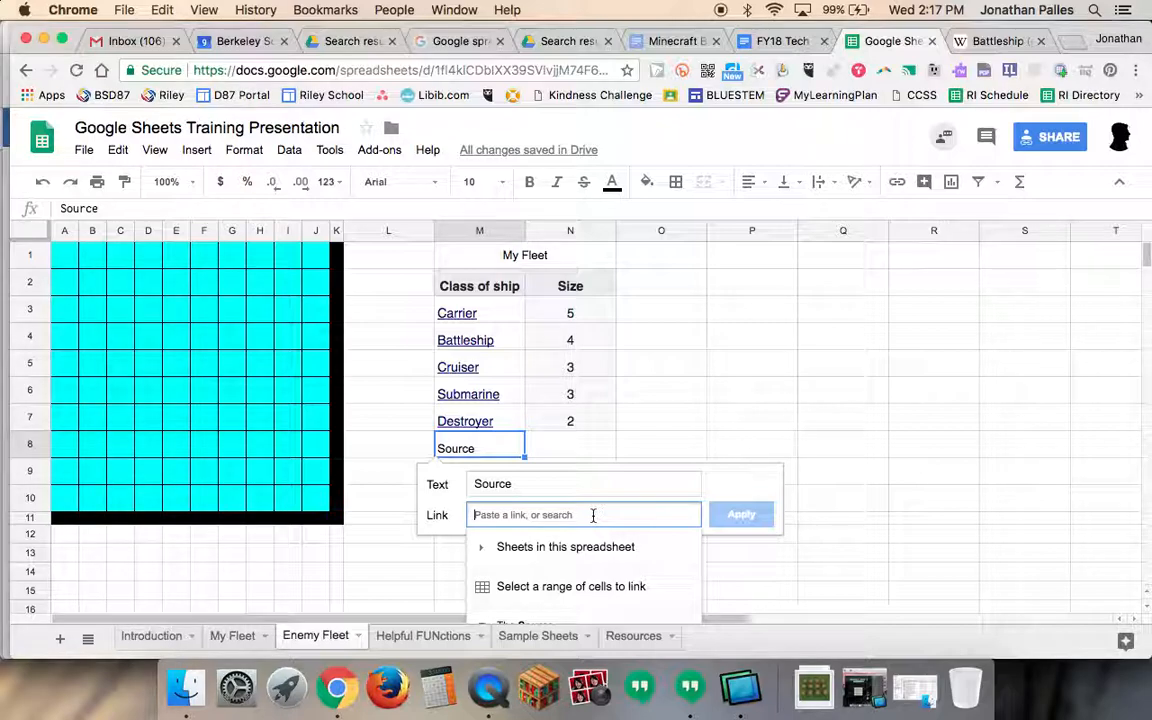
{"action": "key", "text": "super+v"}
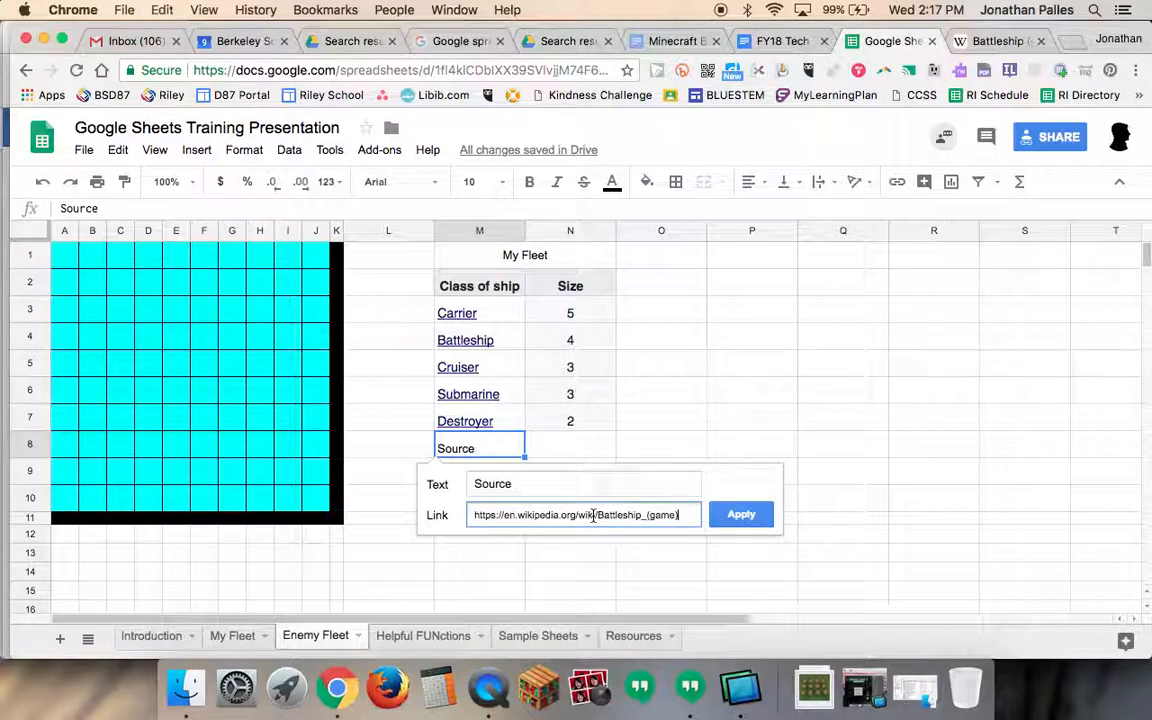
{"action": "left_click", "coordinate": [750, 515]}
- Open the Source link in cell M8 to test it and return to the spreadsheet tab
{"action": "left_click", "coordinate": [468, 450]}
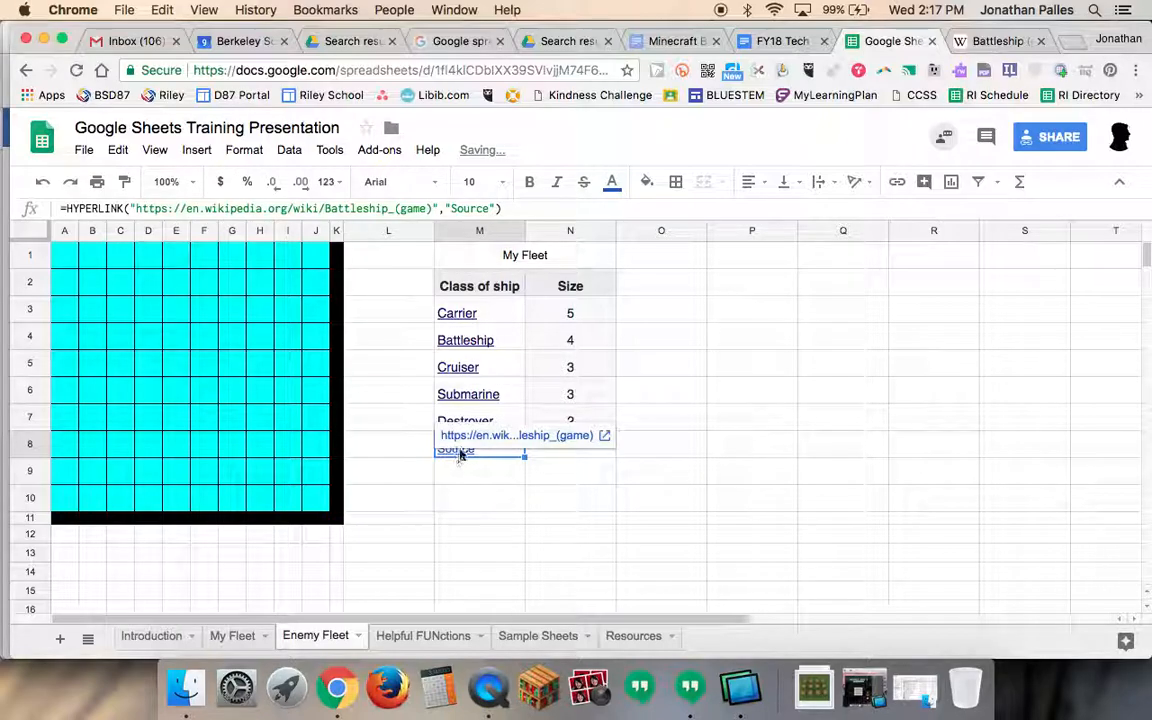
{"action": "left_click", "coordinate": [468, 438]}
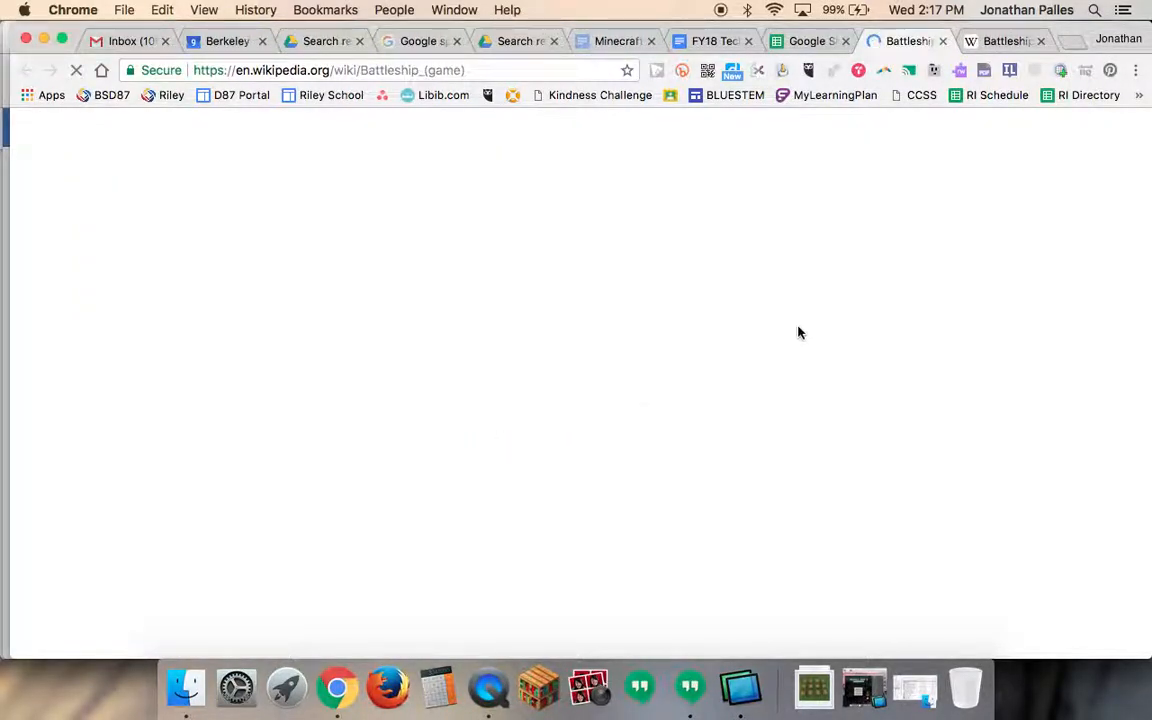
{"action": "left_click", "coordinate": [810, 41]}
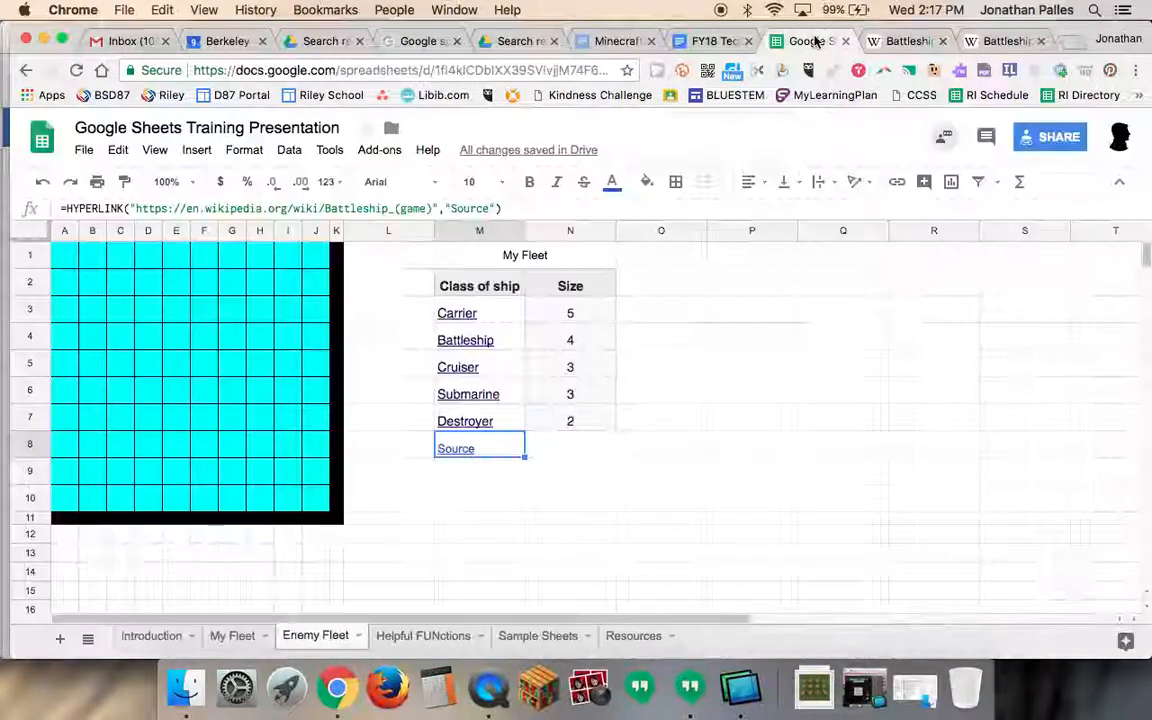